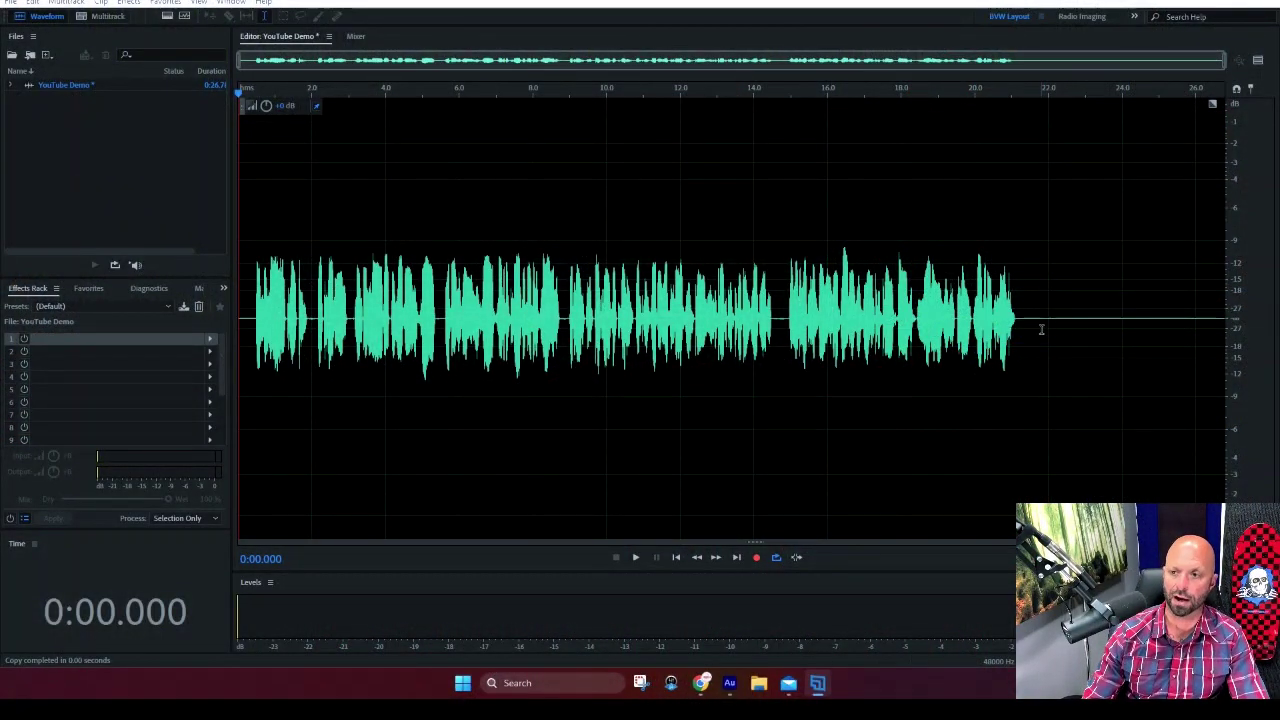
# Step: Select the trailing silence from 21.171 s to the end of the recording
pyautogui.moveTo(1018, 320); pyautogui.dragTo(1224, 336)
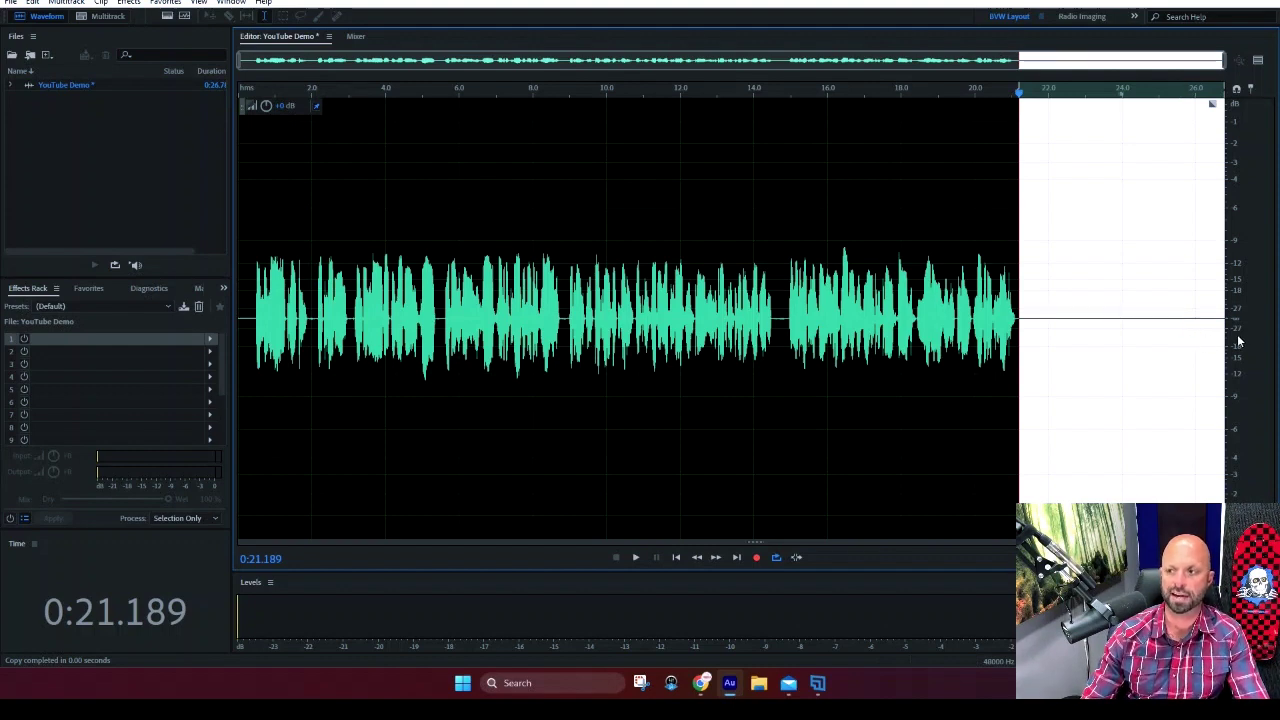
pyautogui.scroll(5, 1241, 342)
pyautogui.scroll(6, 1238, 341)
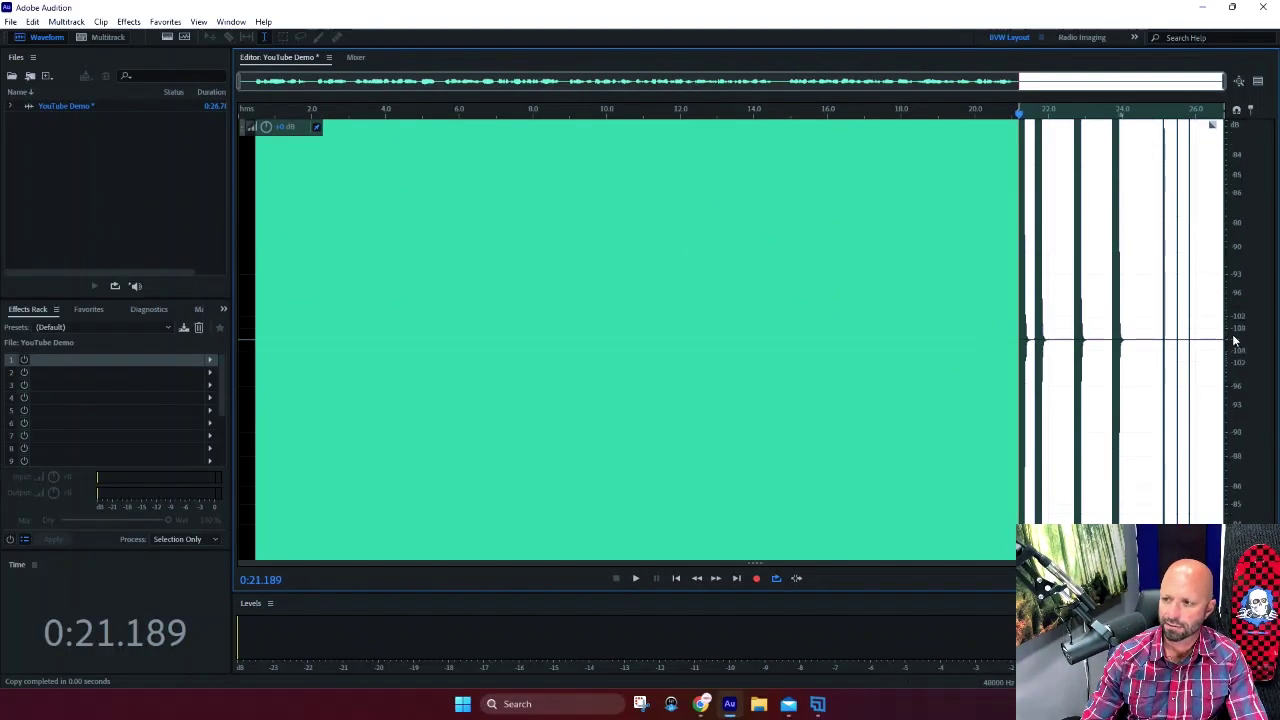
pyautogui.scroll(-5, 1226, 379)
pyautogui.scroll(-6, 1239, 341)
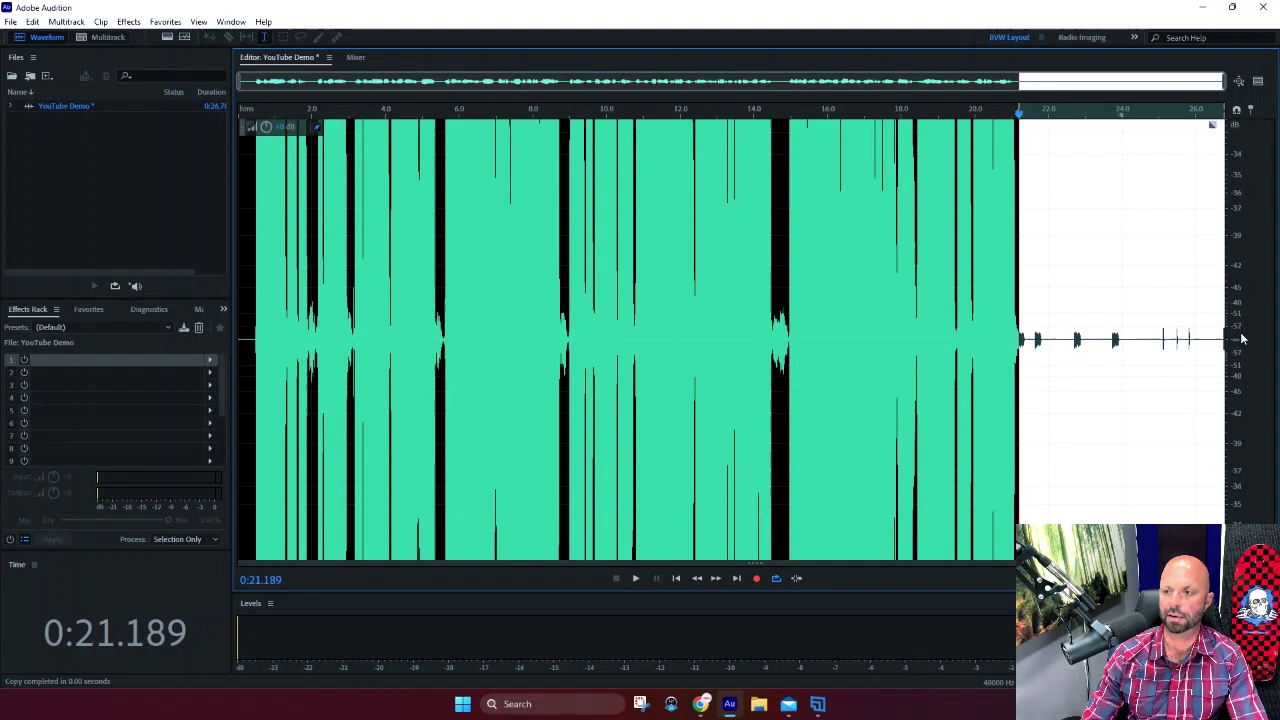
pyautogui.scroll(-5, 1240, 339)
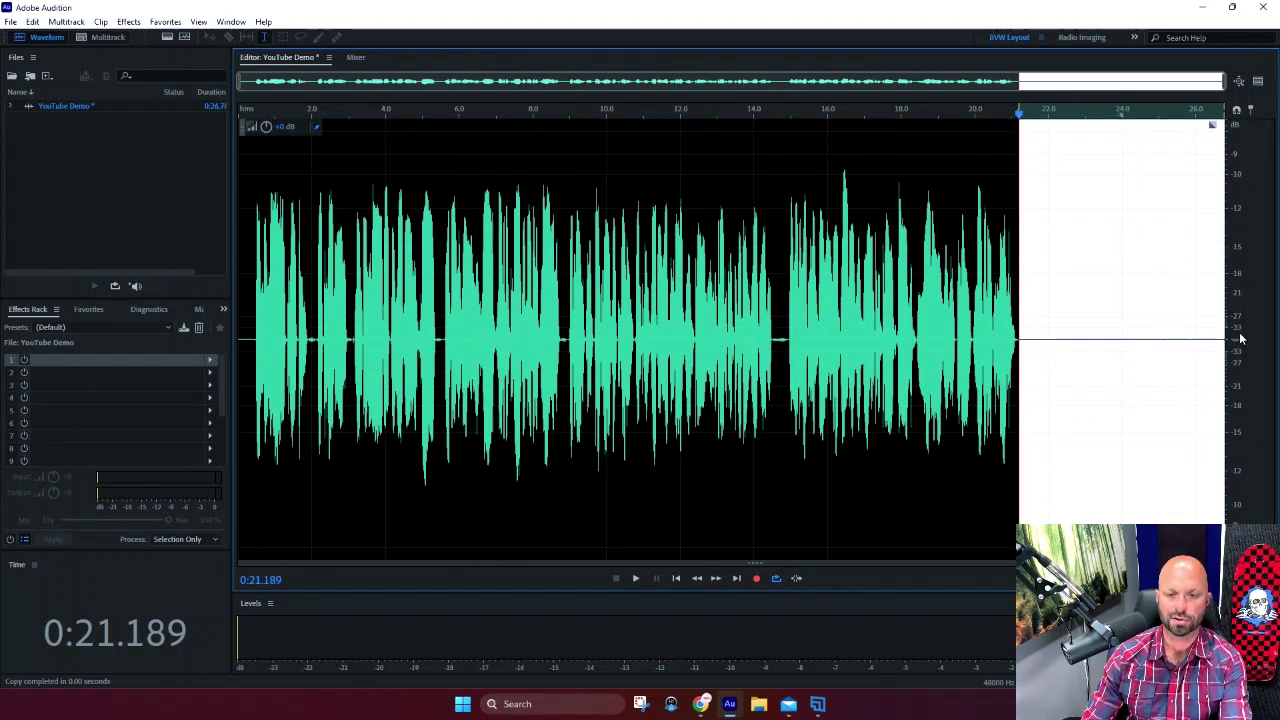
pyautogui.scroll(-3, 1240, 339)
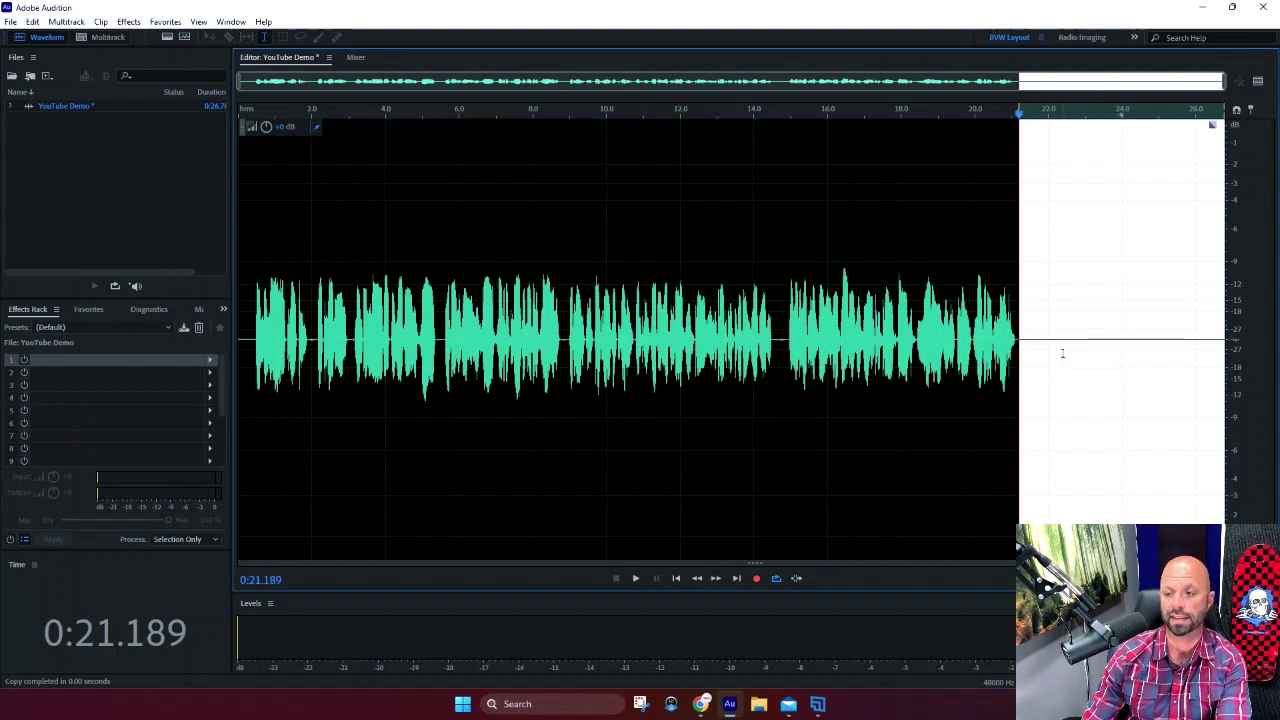
pyautogui.click(977, 413)
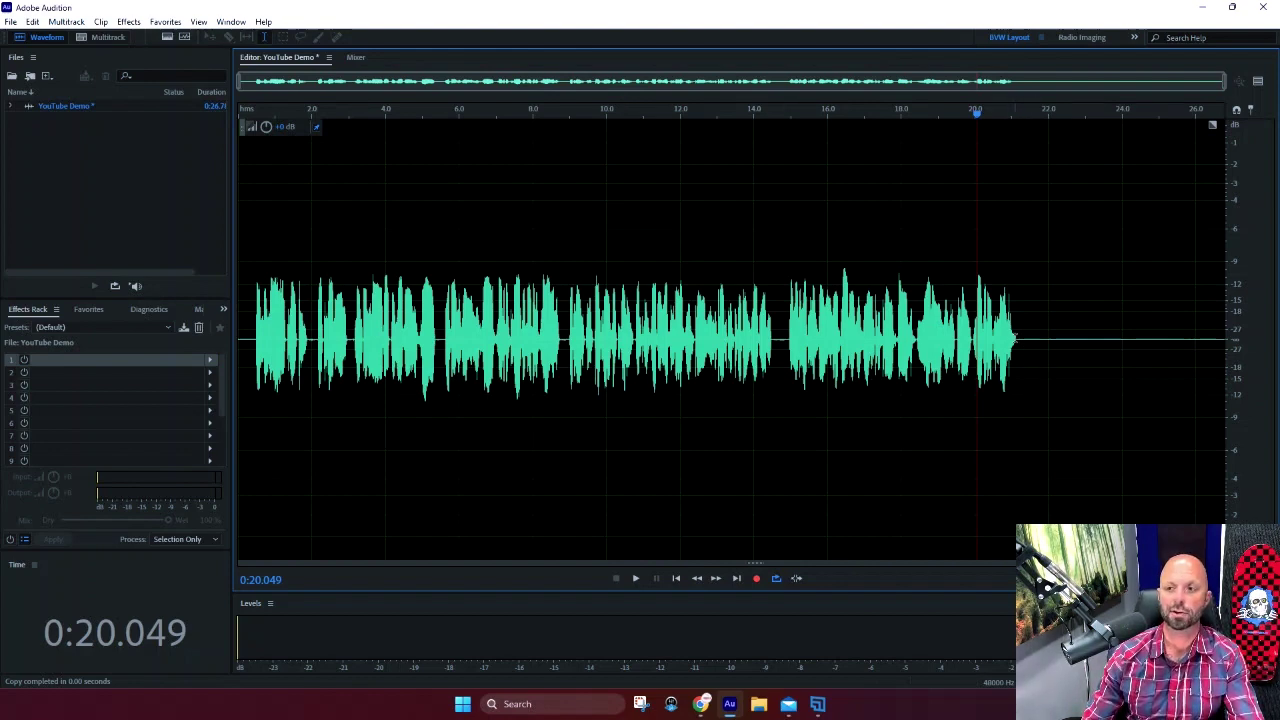
pyautogui.moveTo(1017, 339); pyautogui.dragTo(1250, 356)
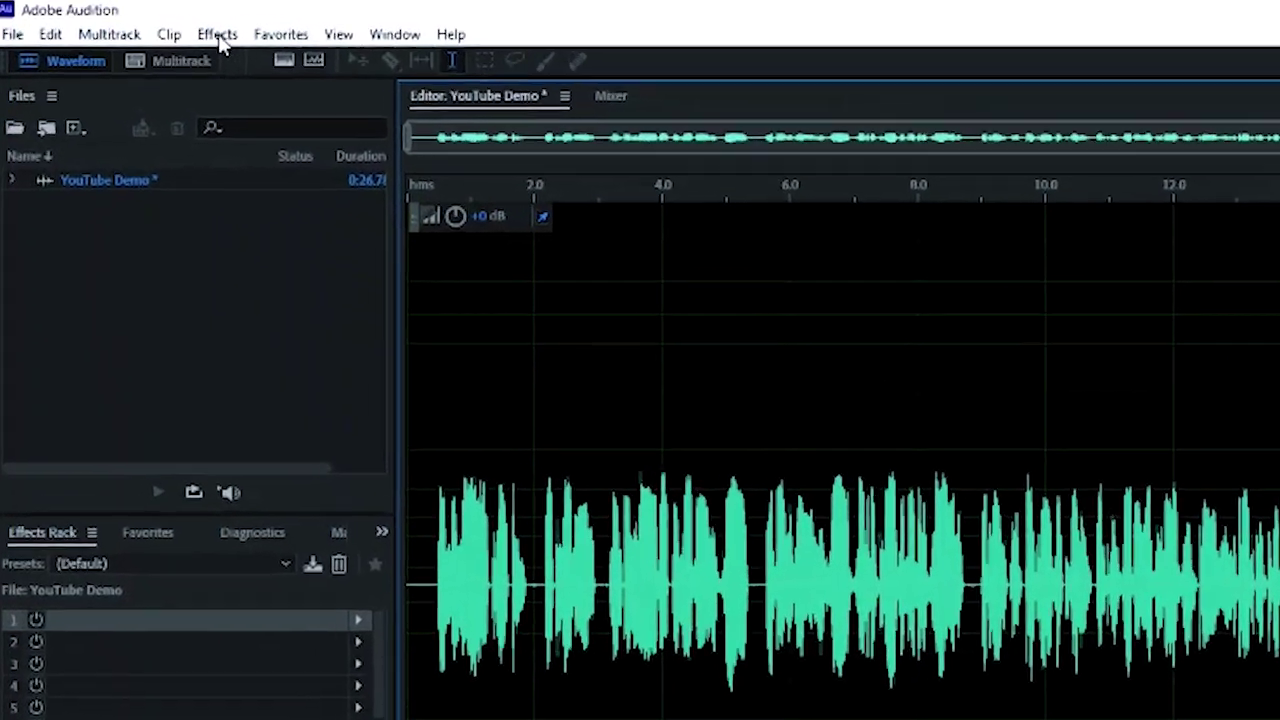
# Step: Capture a noise print from the selected silence with Noise Reduction / Restoration > Capture Noise Print
pyautogui.click(128, 21)
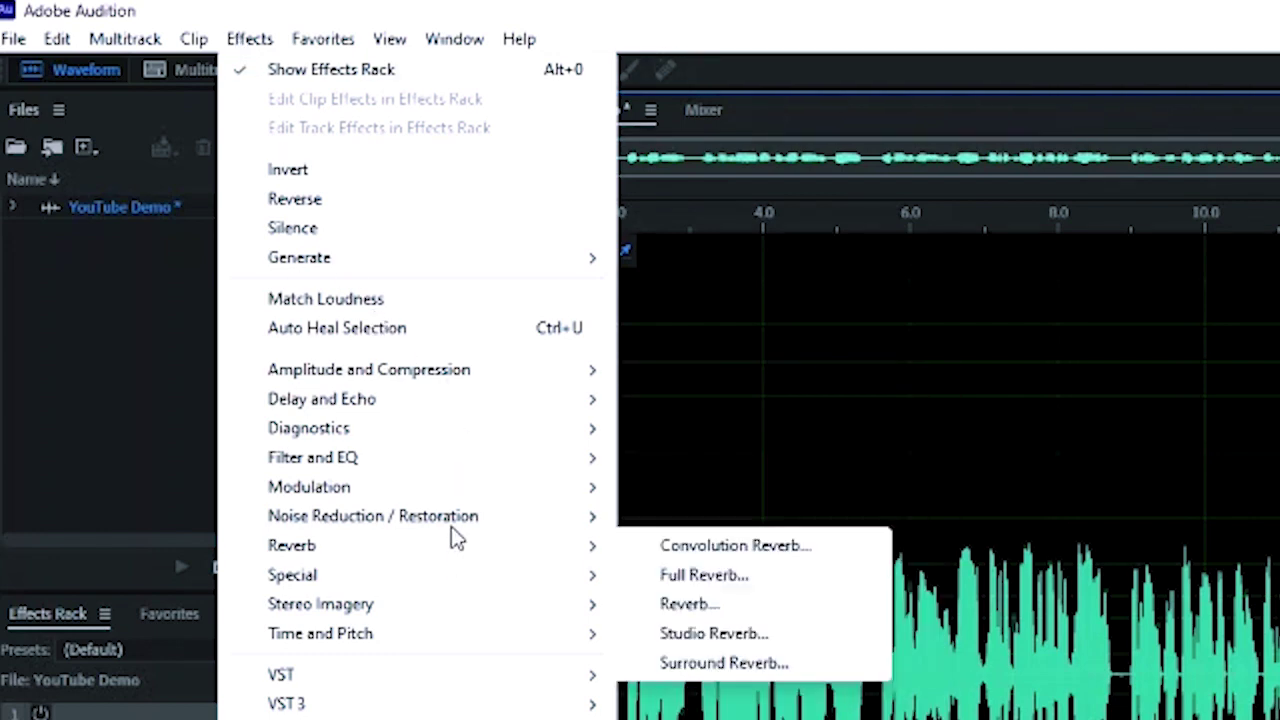
pyautogui.moveTo(451, 518)
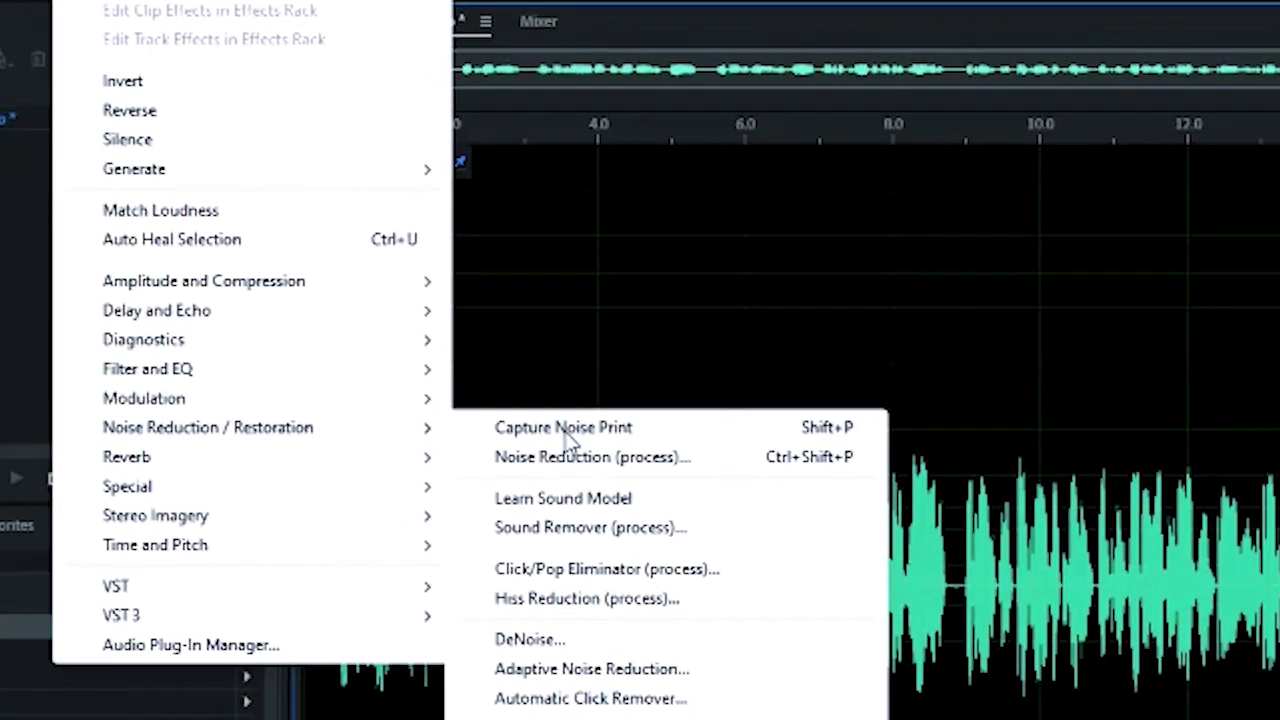
pyautogui.click(568, 438)
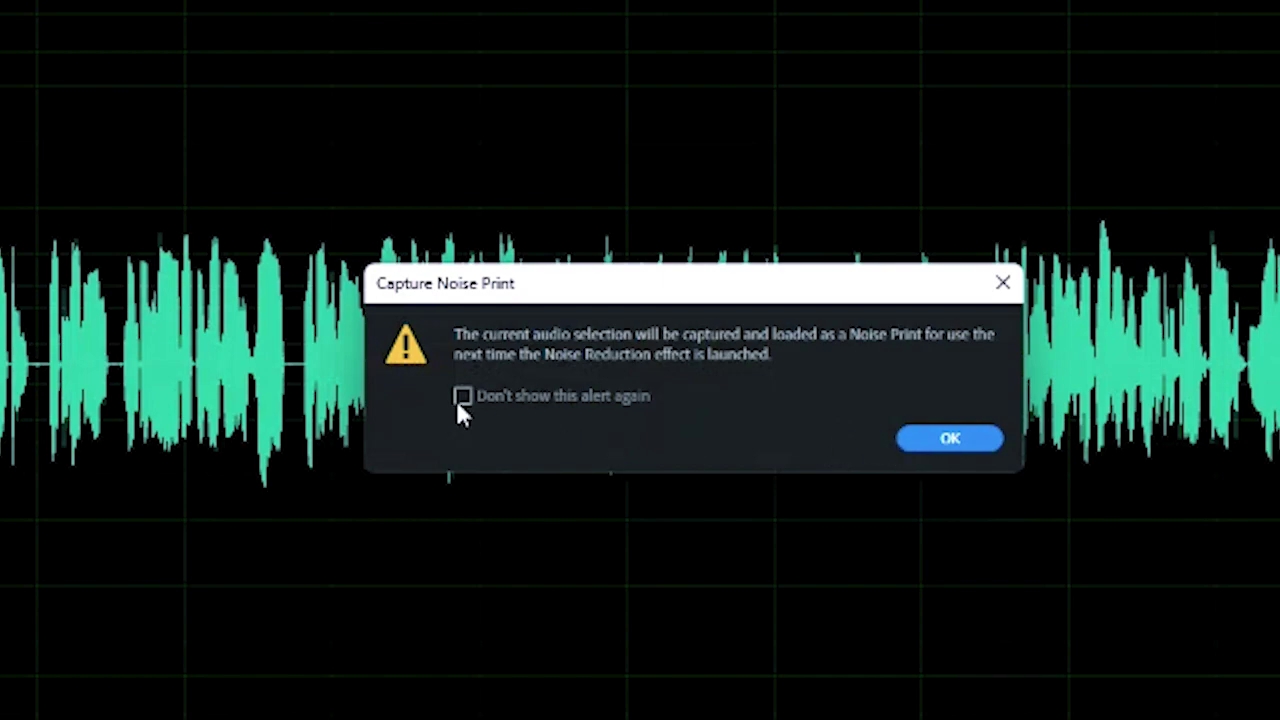
pyautogui.click(958, 440)
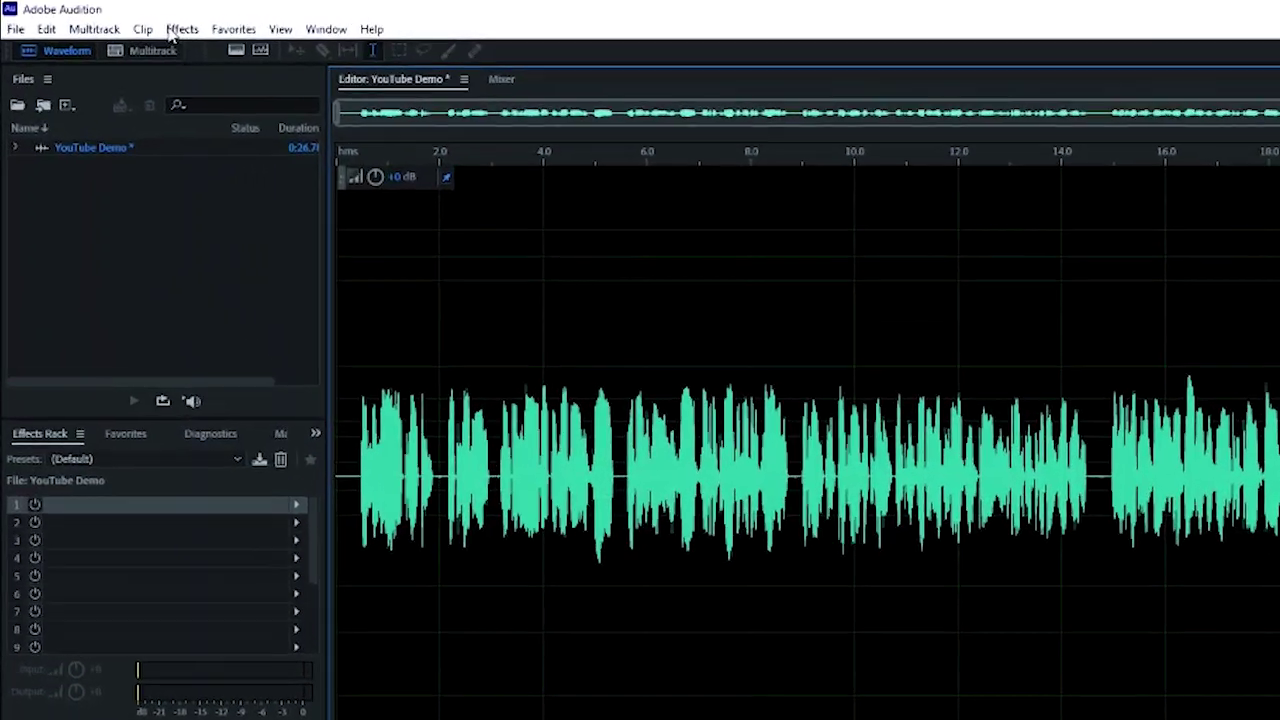
# Step: Apply Noise Reduction (process) using the captured print at 50% and 16 dB
pyautogui.click(172, 30)
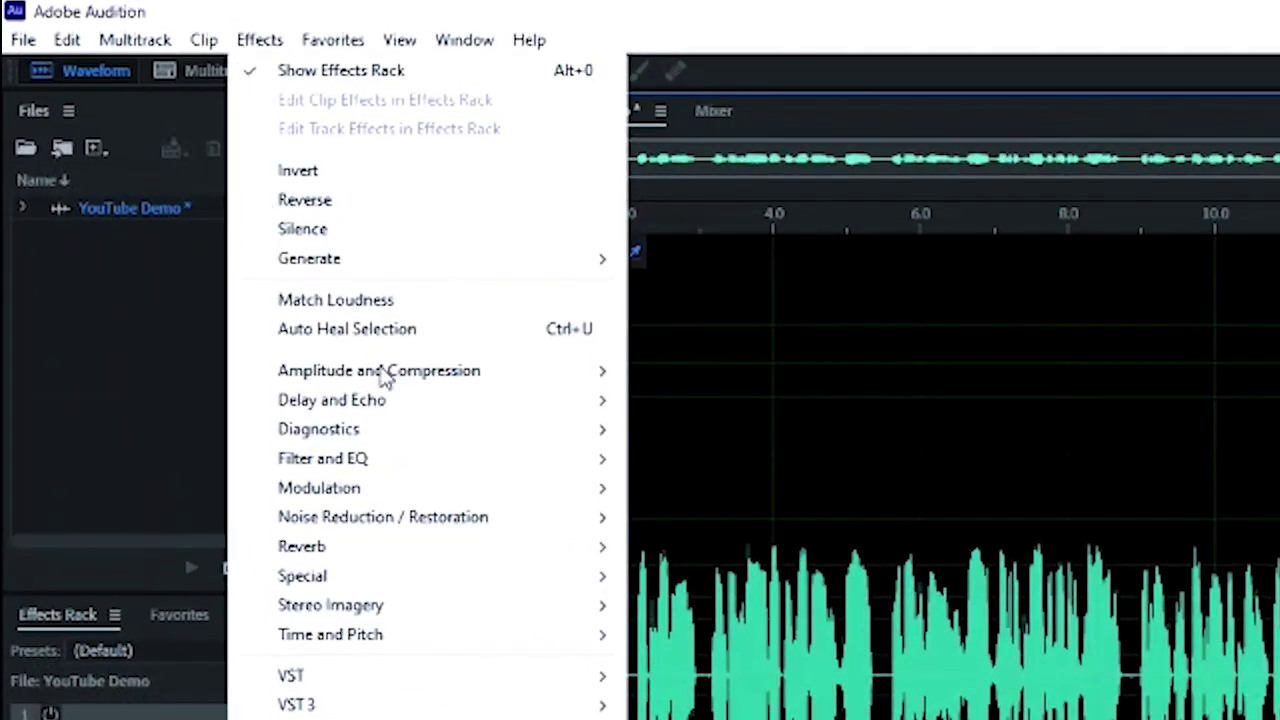
pyautogui.moveTo(272, 264)
pyautogui.moveTo(432, 525)
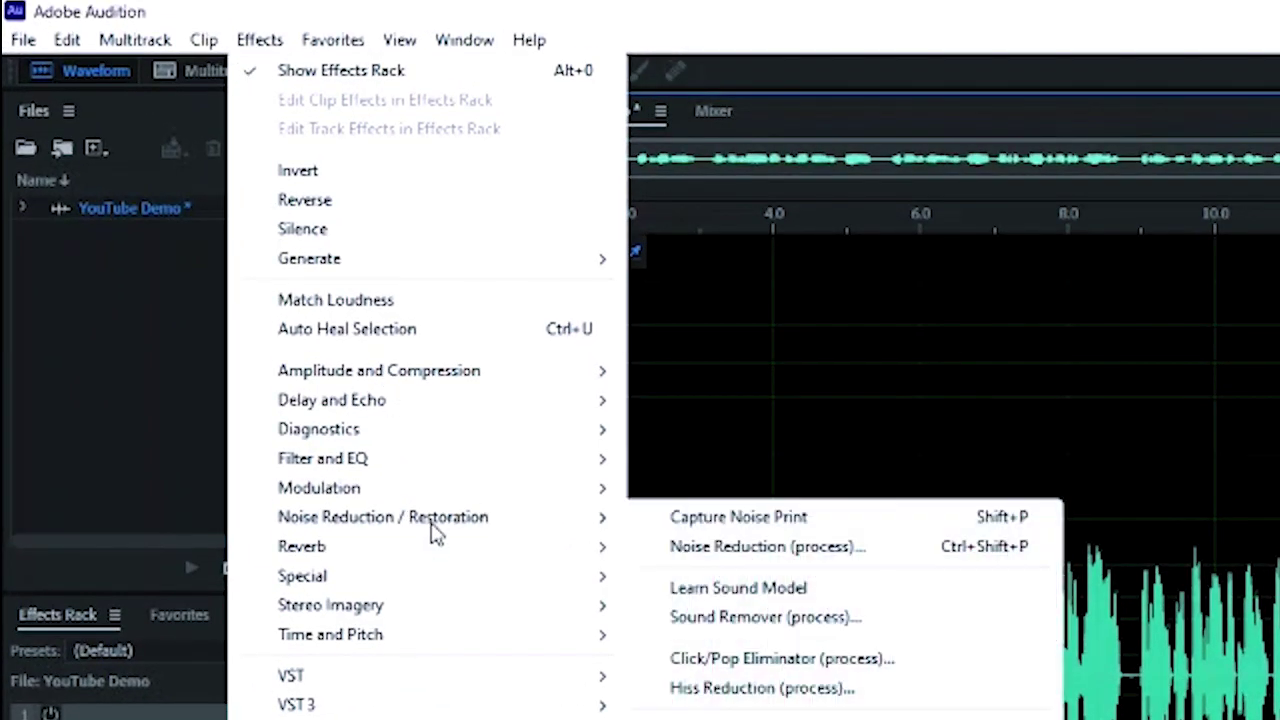
pyautogui.click(721, 552)
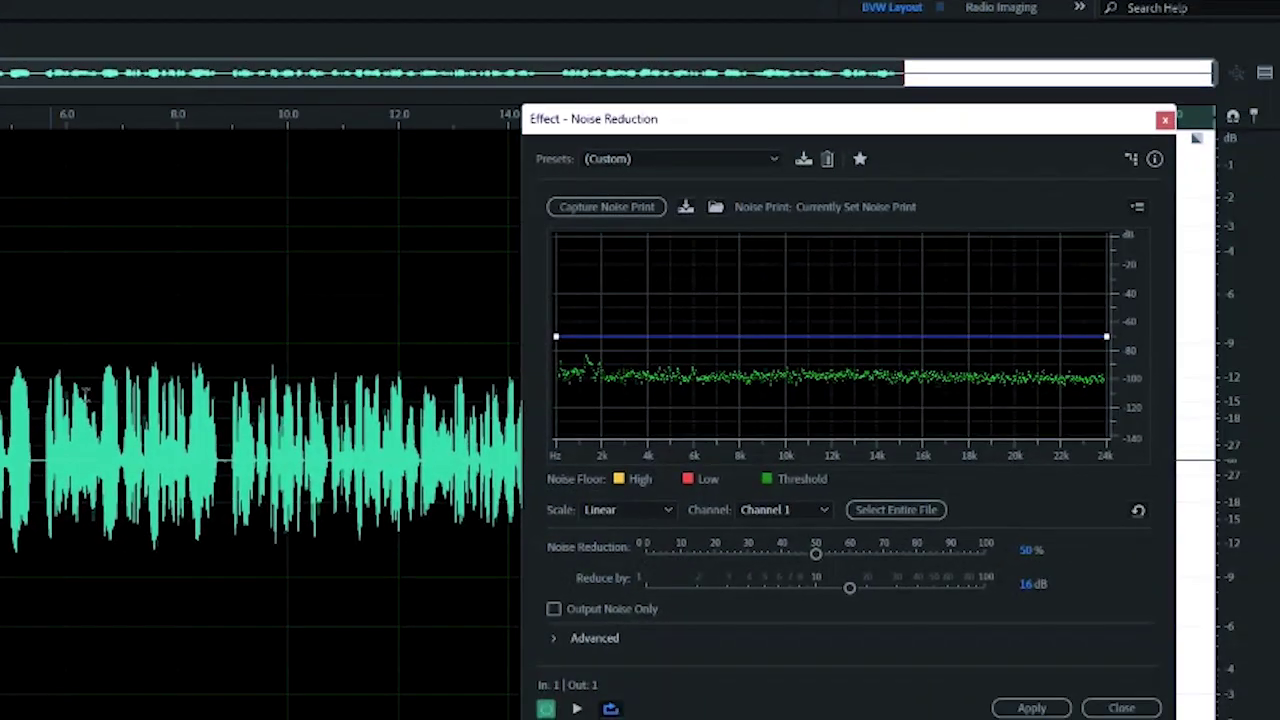
pyautogui.moveTo(834, 126); pyautogui.dragTo(630, 90)
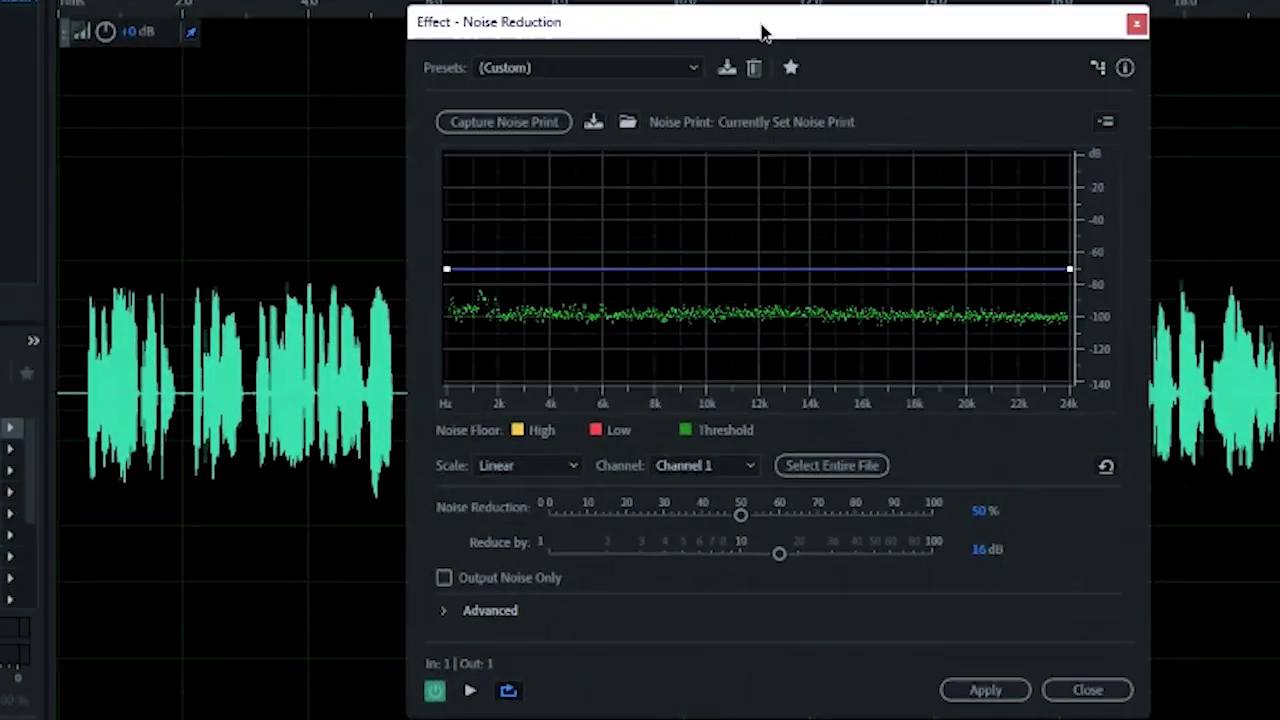
pyautogui.moveTo(760, 32); pyautogui.dragTo(764, 29)
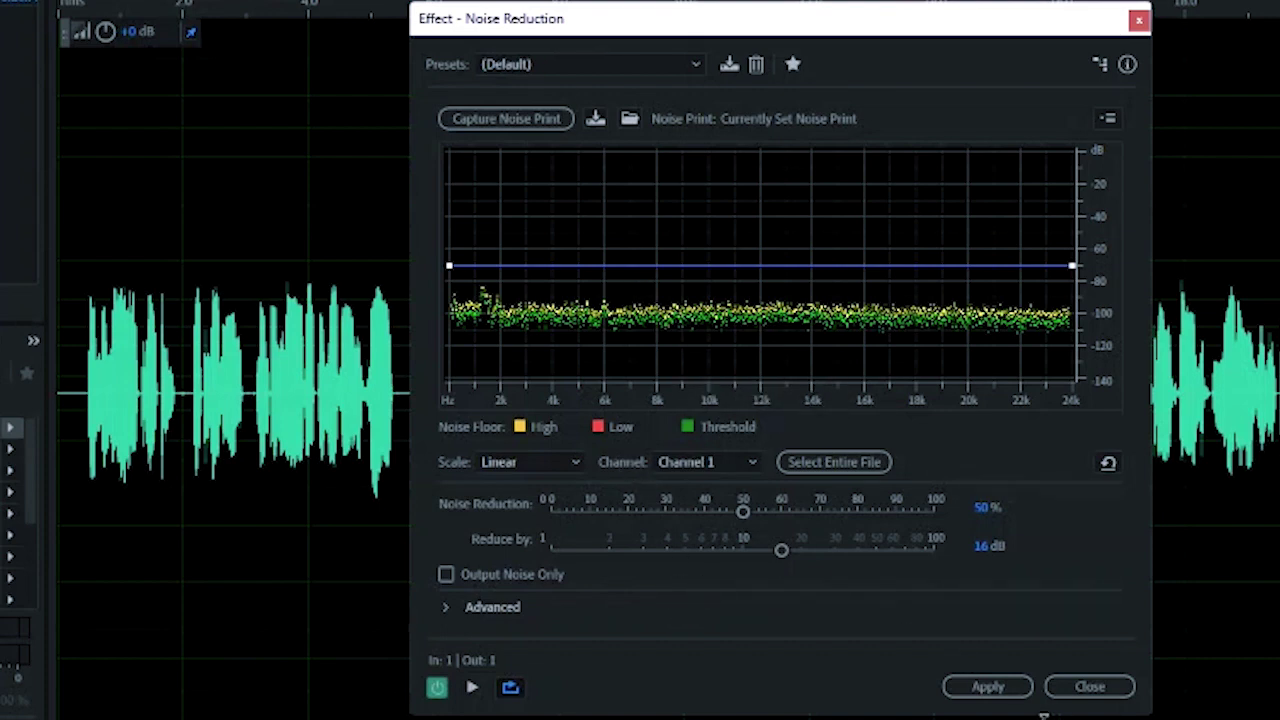
pyautogui.click(985, 687)
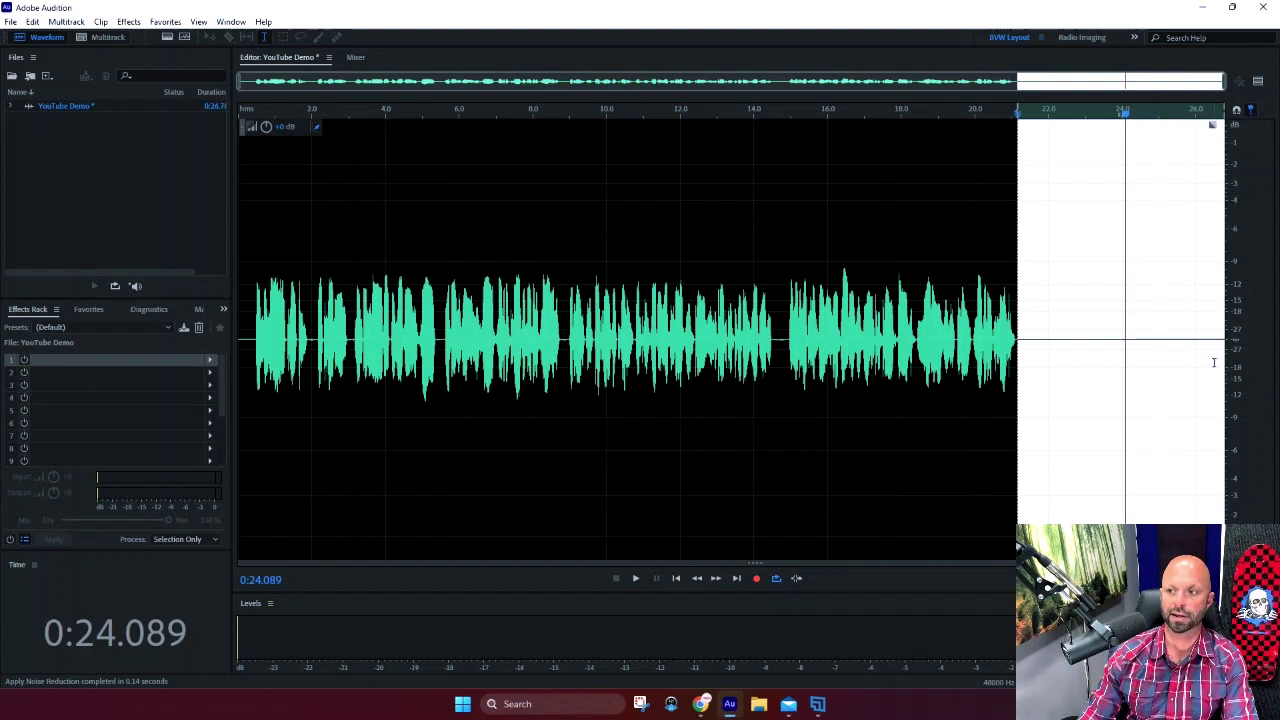
pyautogui.click(1213, 360)
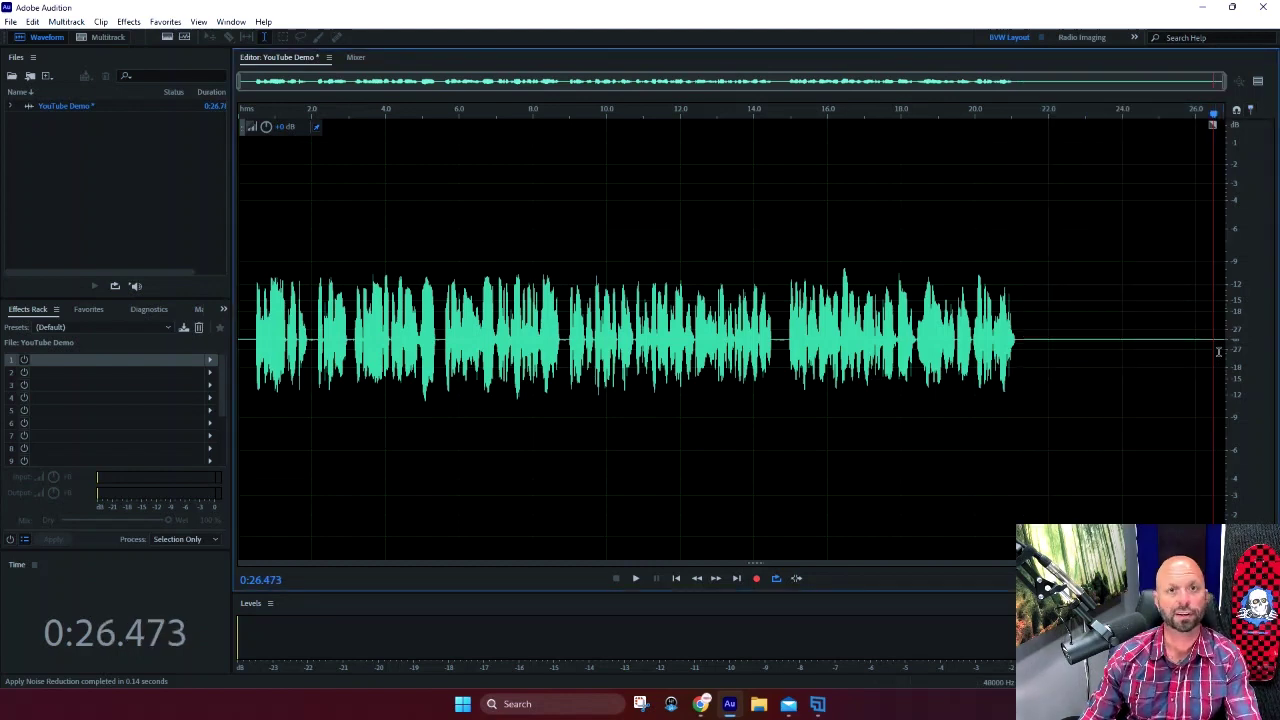
pyautogui.scroll(6, 1238, 350)
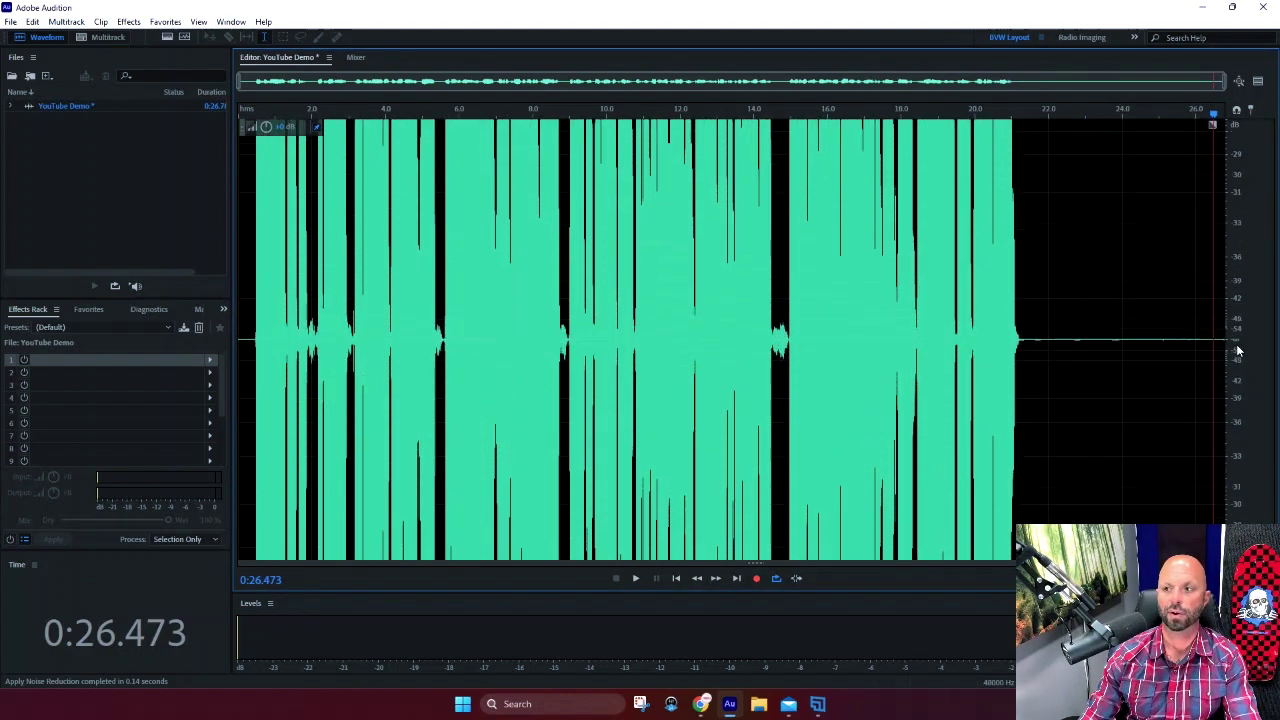
pyautogui.scroll(4, 1240, 350)
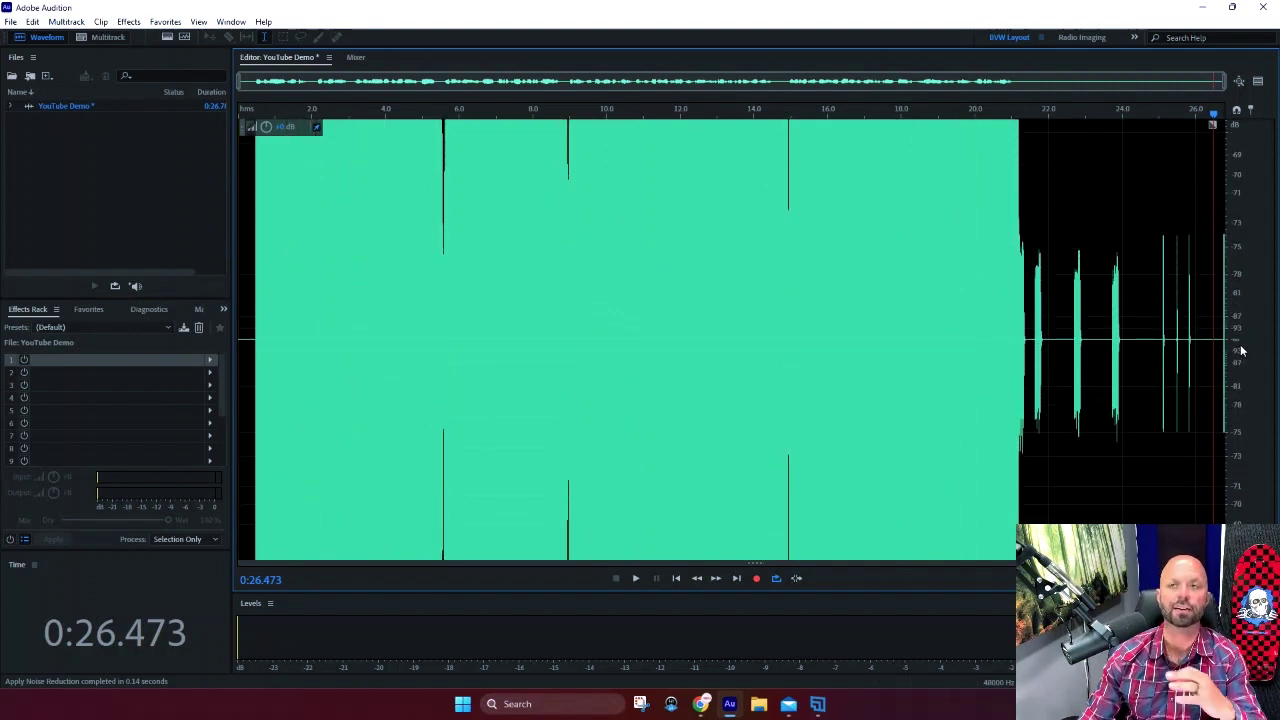
pyautogui.scroll(-5, 1240, 350)
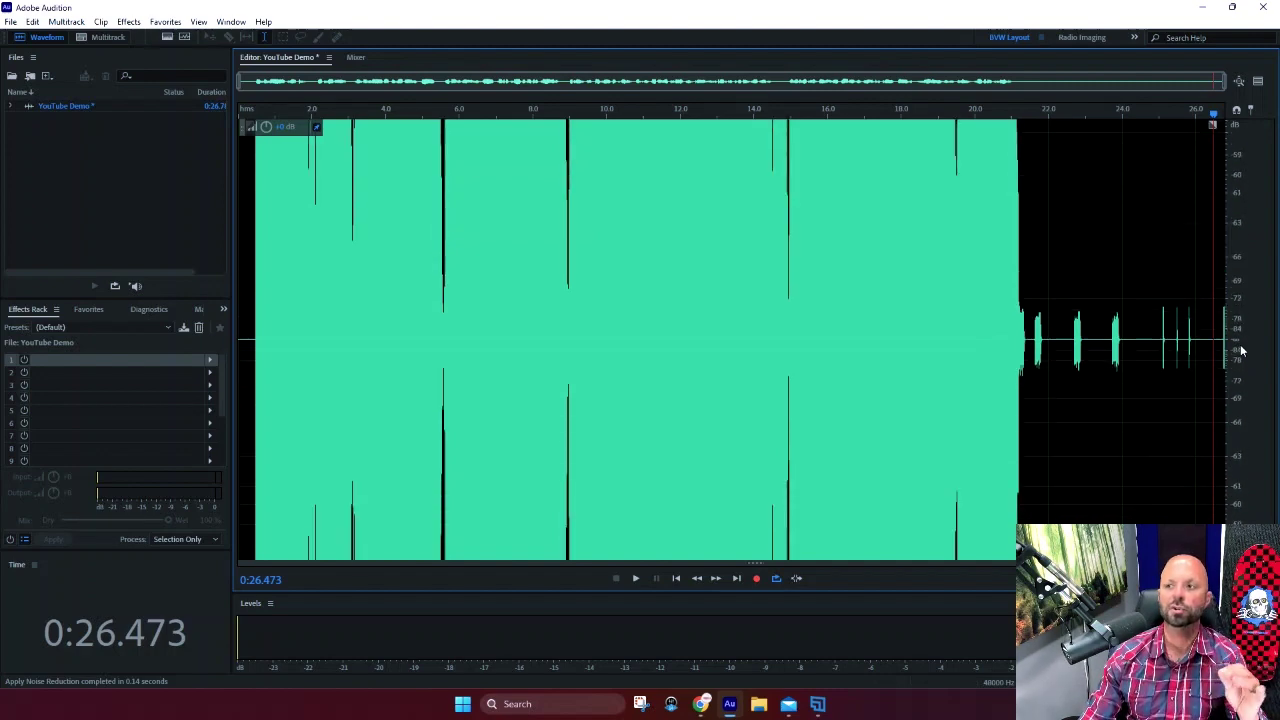
pyautogui.scroll(-8, 1240, 352)
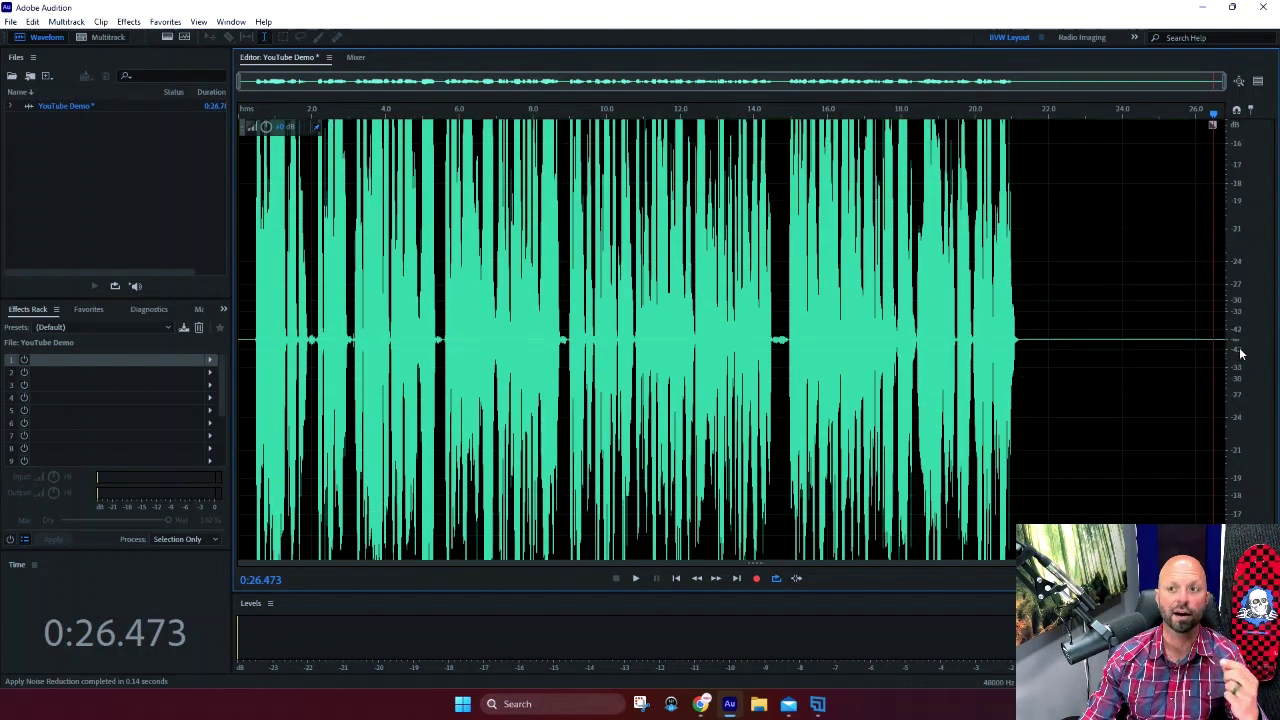
pyautogui.scroll(-2, 1240, 353)
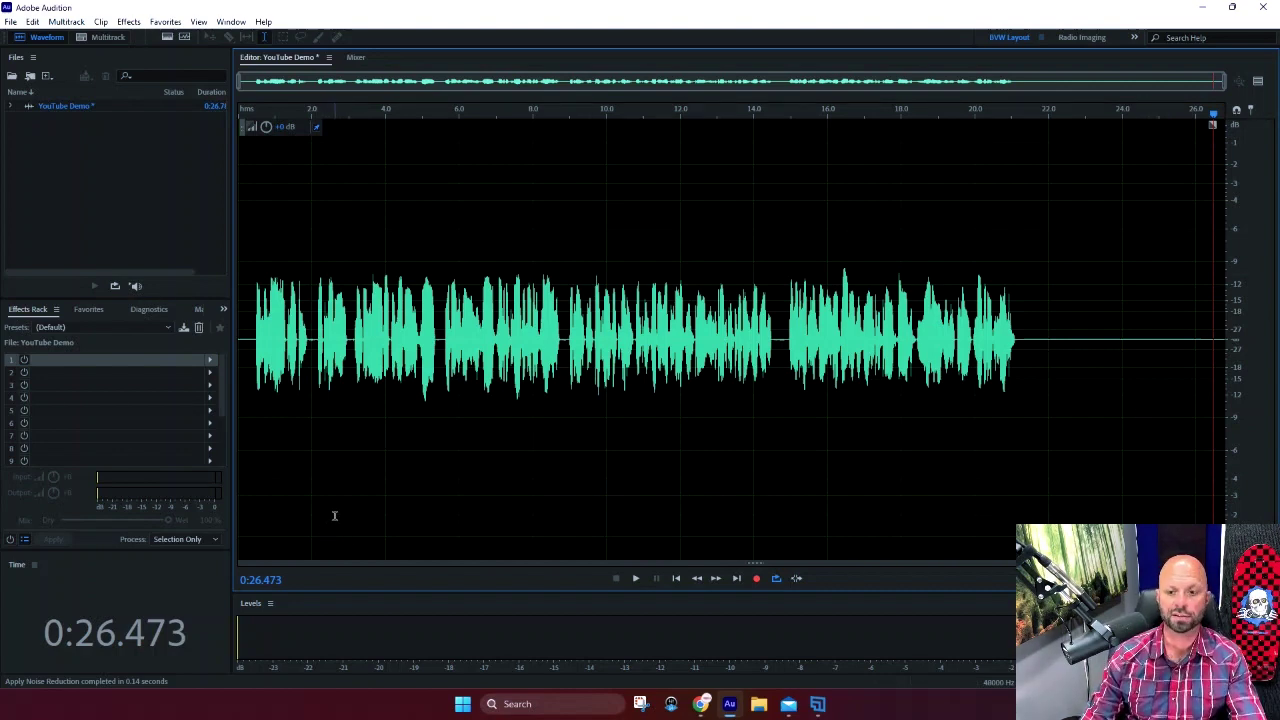
# Step: Move the playhead near the start and adjust the waveform view around -10 to -12 dB
pyautogui.click(250, 339)
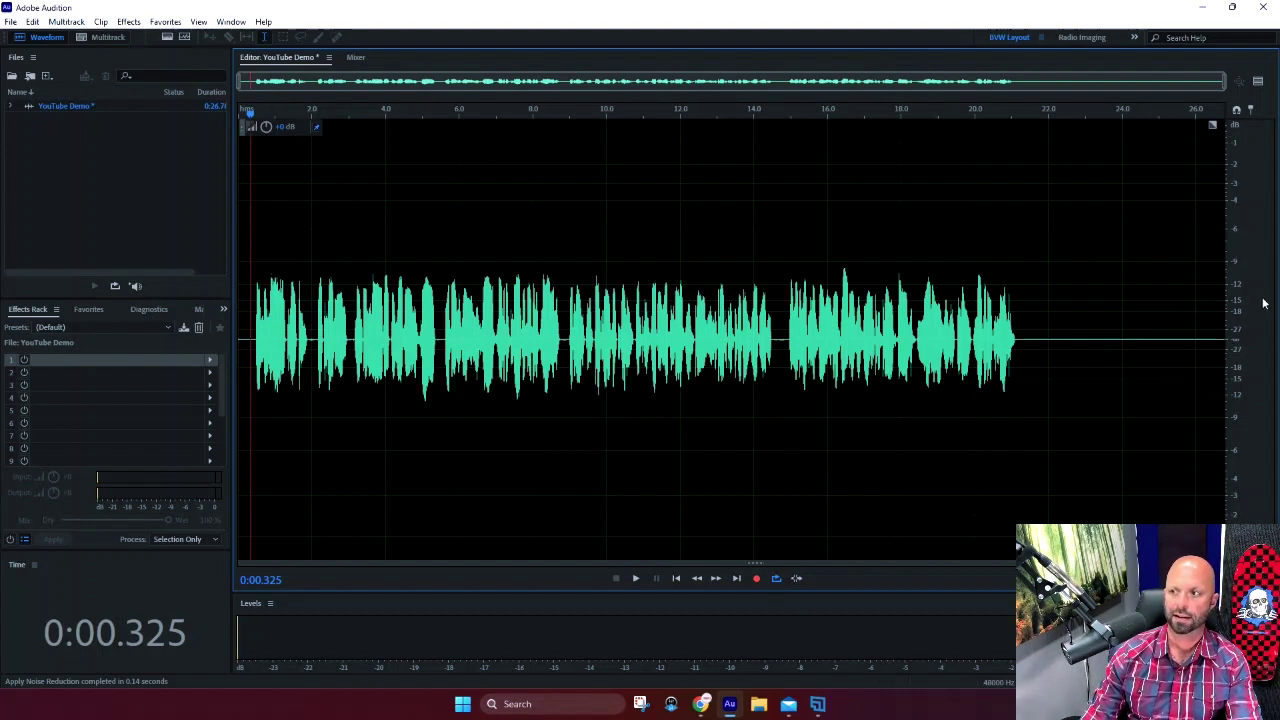
pyautogui.scroll(3, 1247, 308)
pyautogui.scroll(2, 1247, 308)
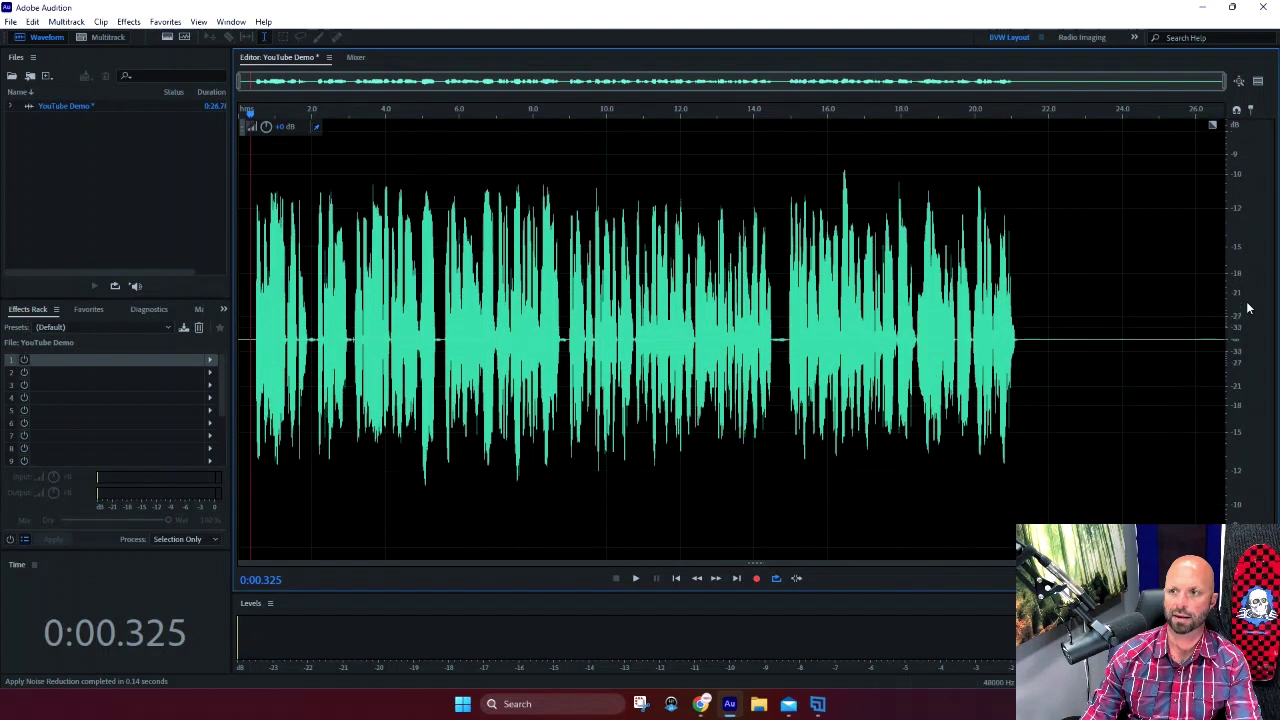
pyautogui.scroll(1, 1247, 308)
pyautogui.scroll(-1, 1247, 308)
pyautogui.moveTo(1236, 214); pyautogui.dragTo(1230, 216)
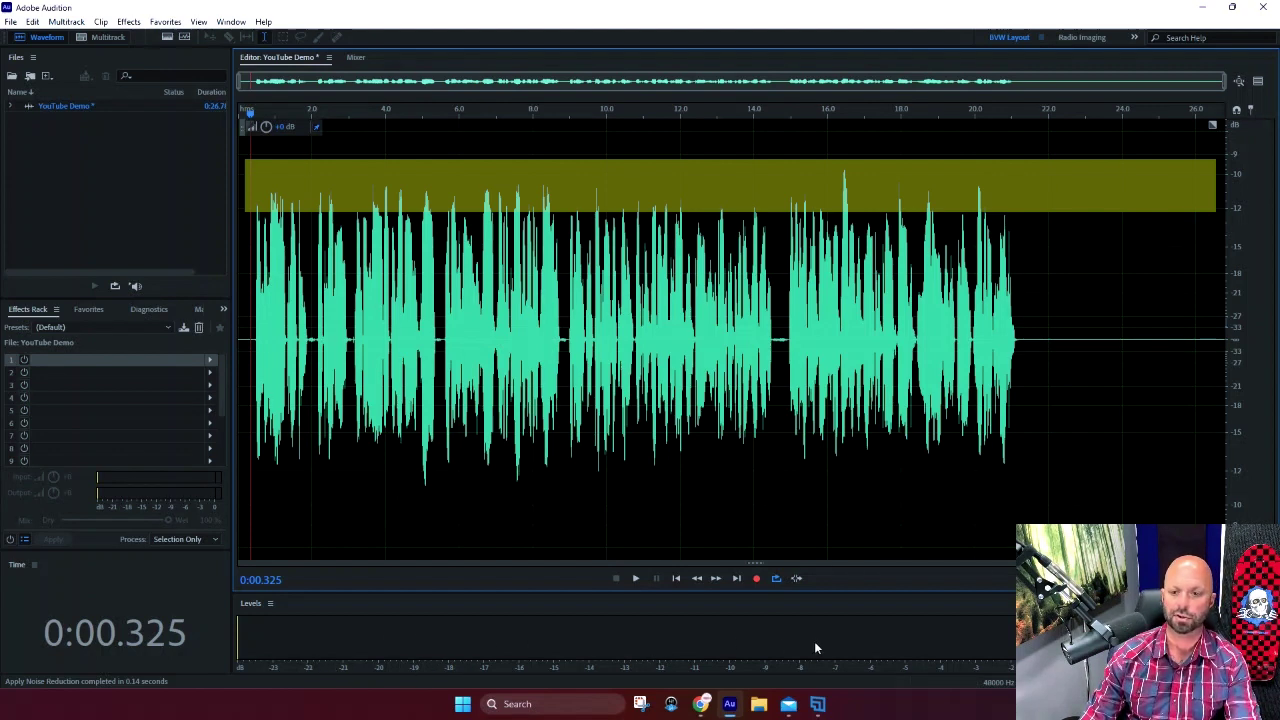
pyautogui.click(728, 672)
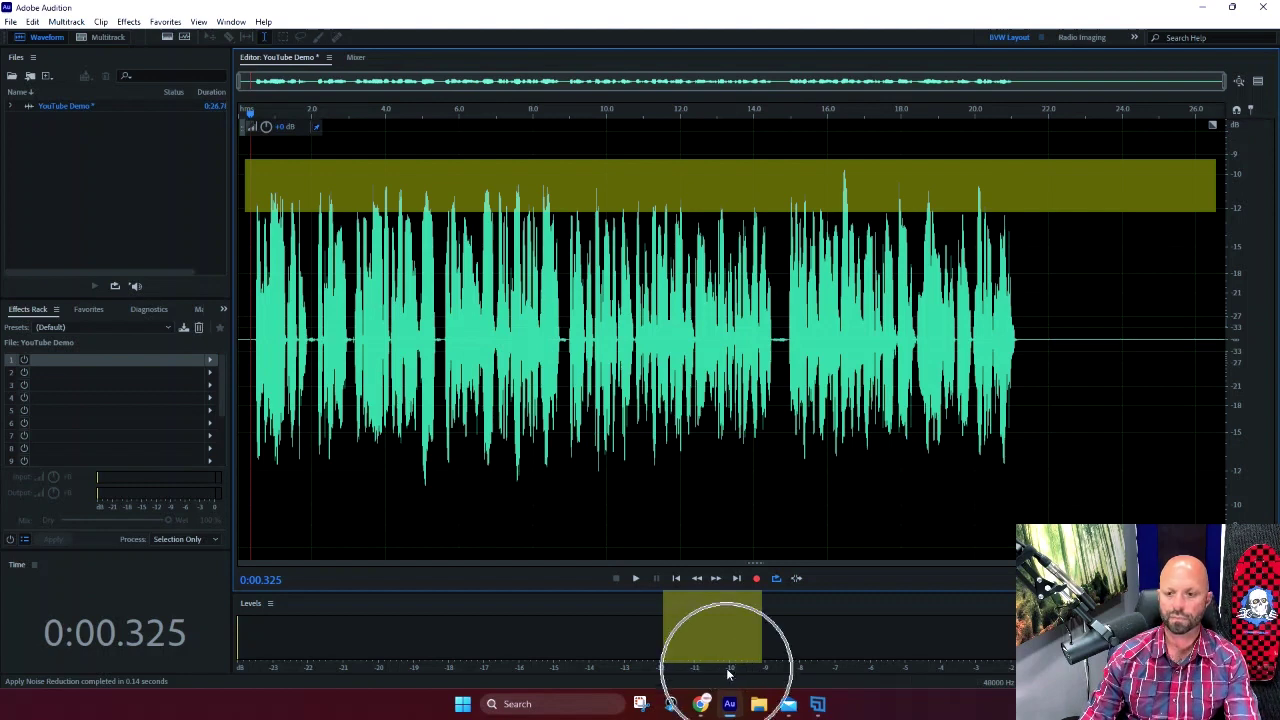
pyautogui.click(663, 672)
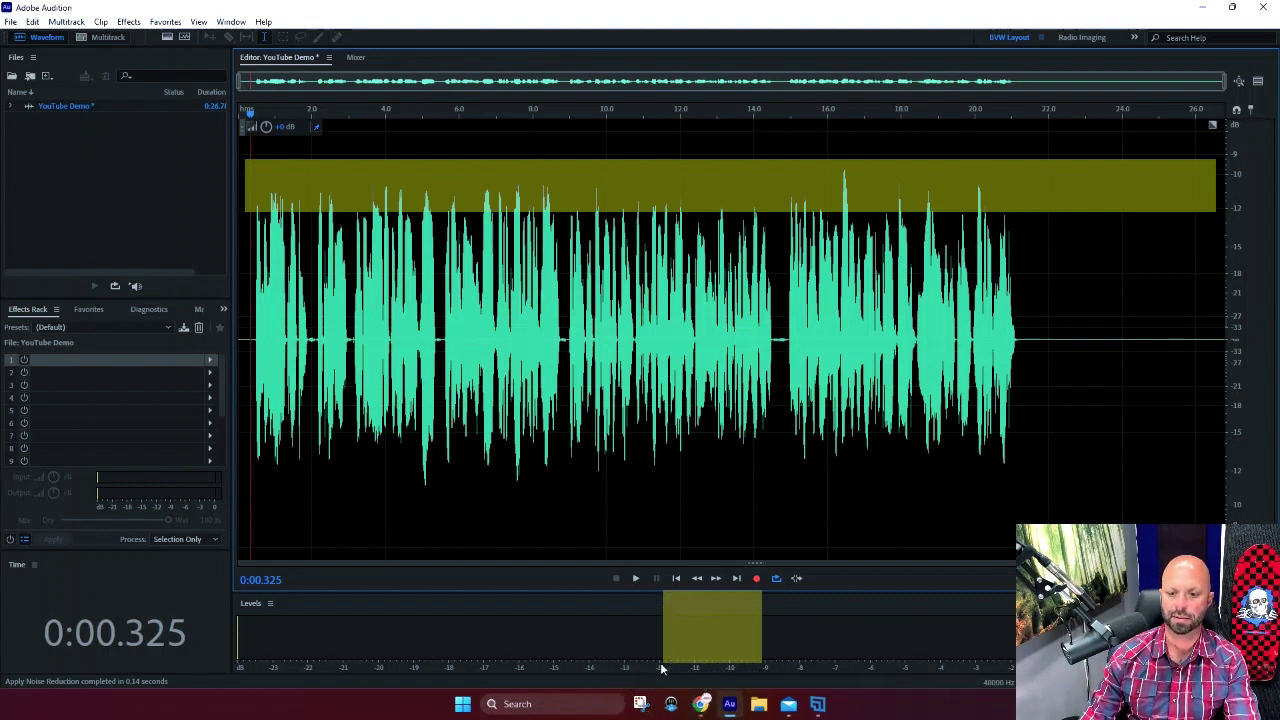
pyautogui.click(720, 643)
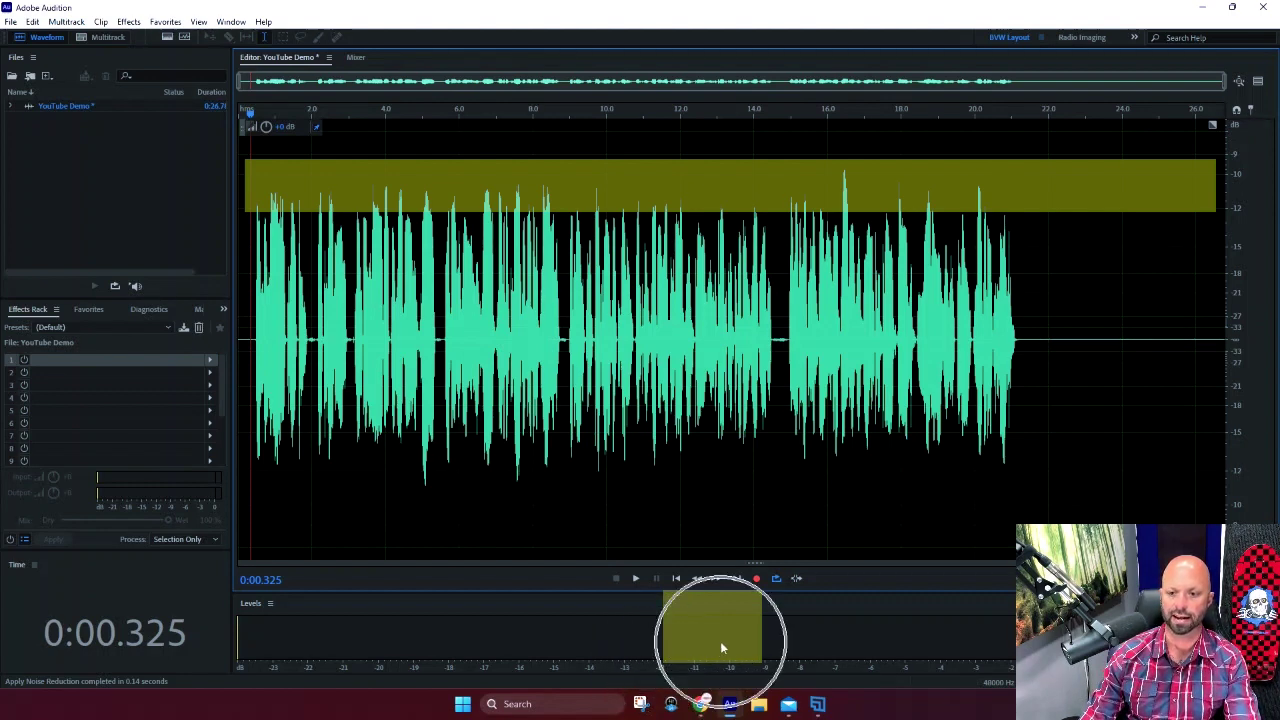
pyautogui.click(720, 648)
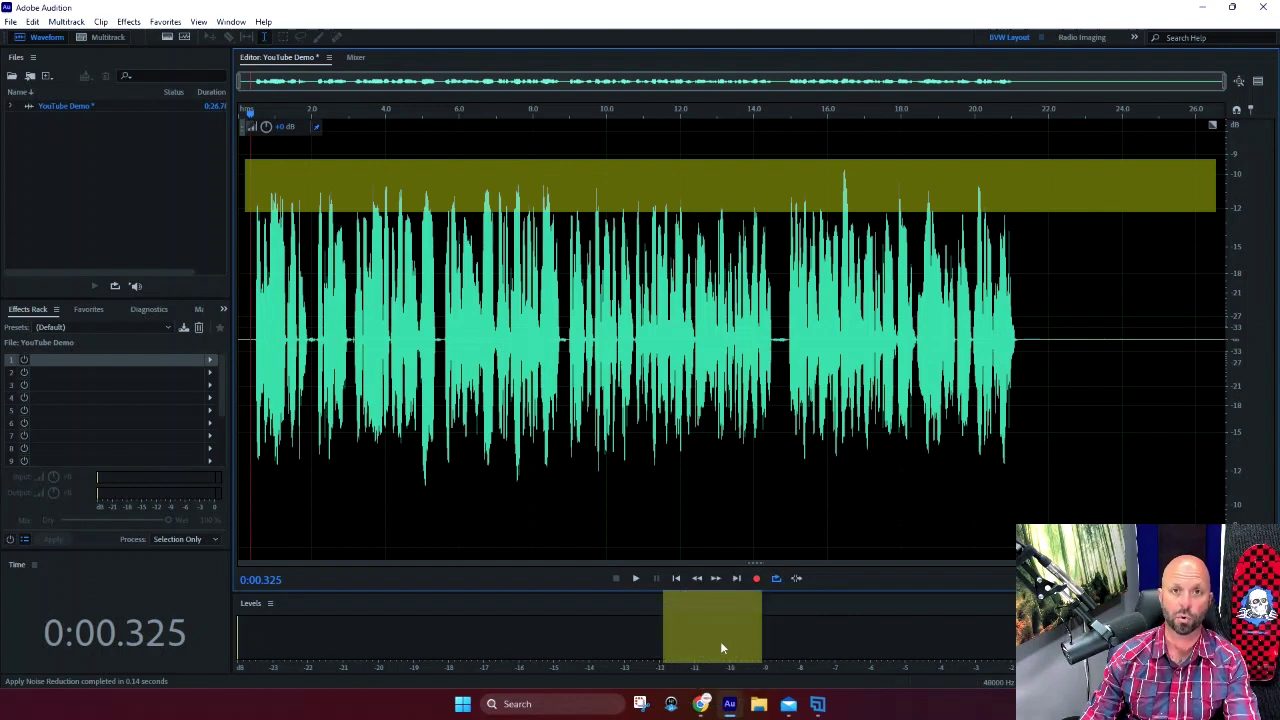
pyautogui.click(720, 642)
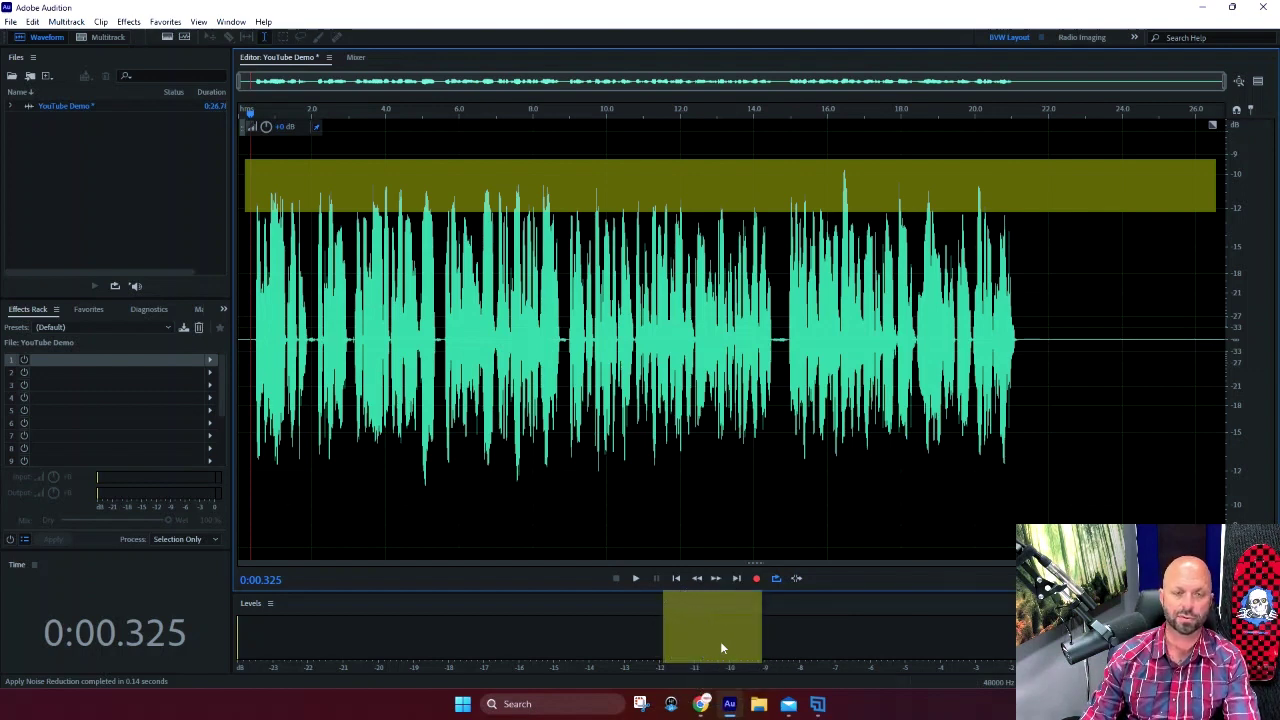
pyautogui.click(720, 643)
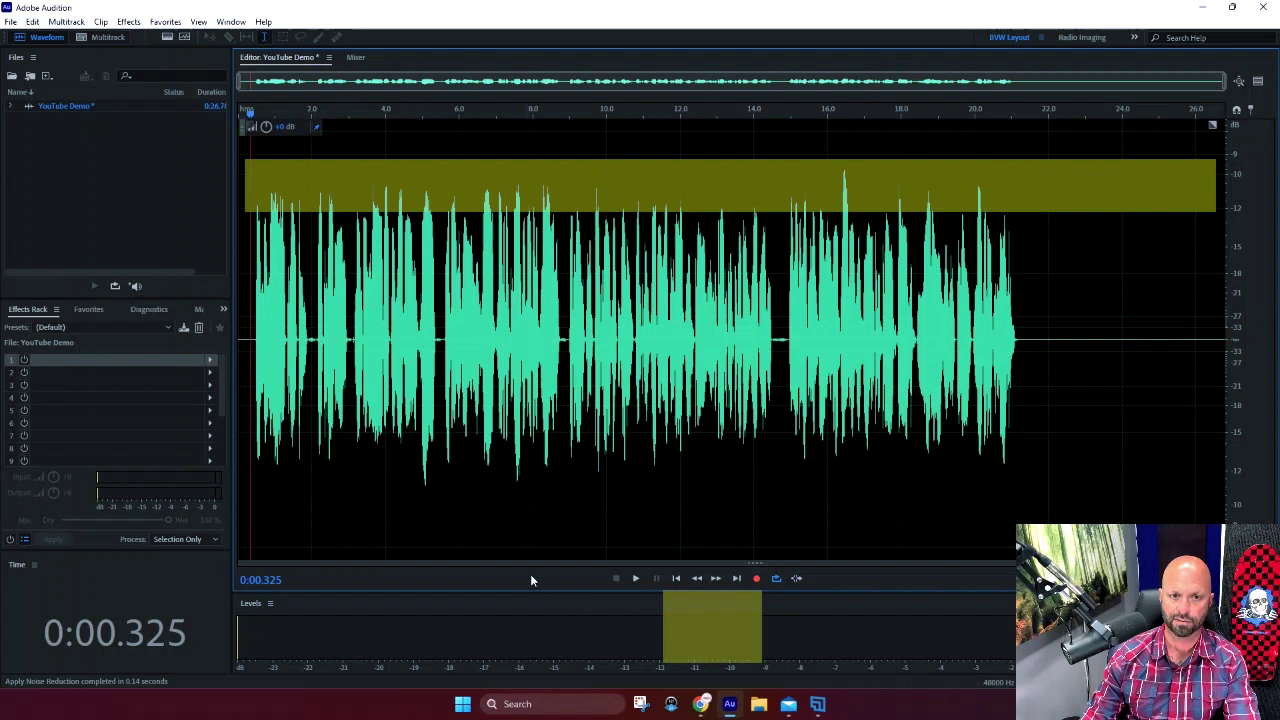
pyautogui.click(728, 655)
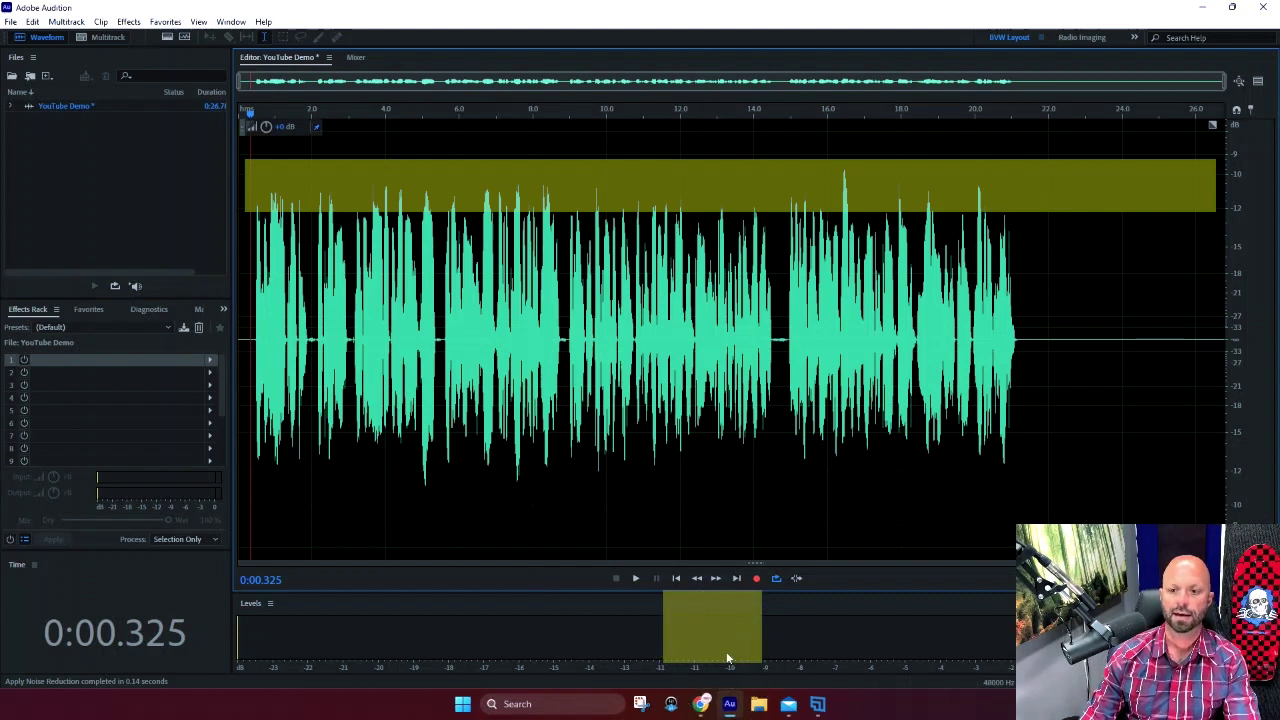
pyautogui.click(727, 652)
pyautogui.click(726, 655)
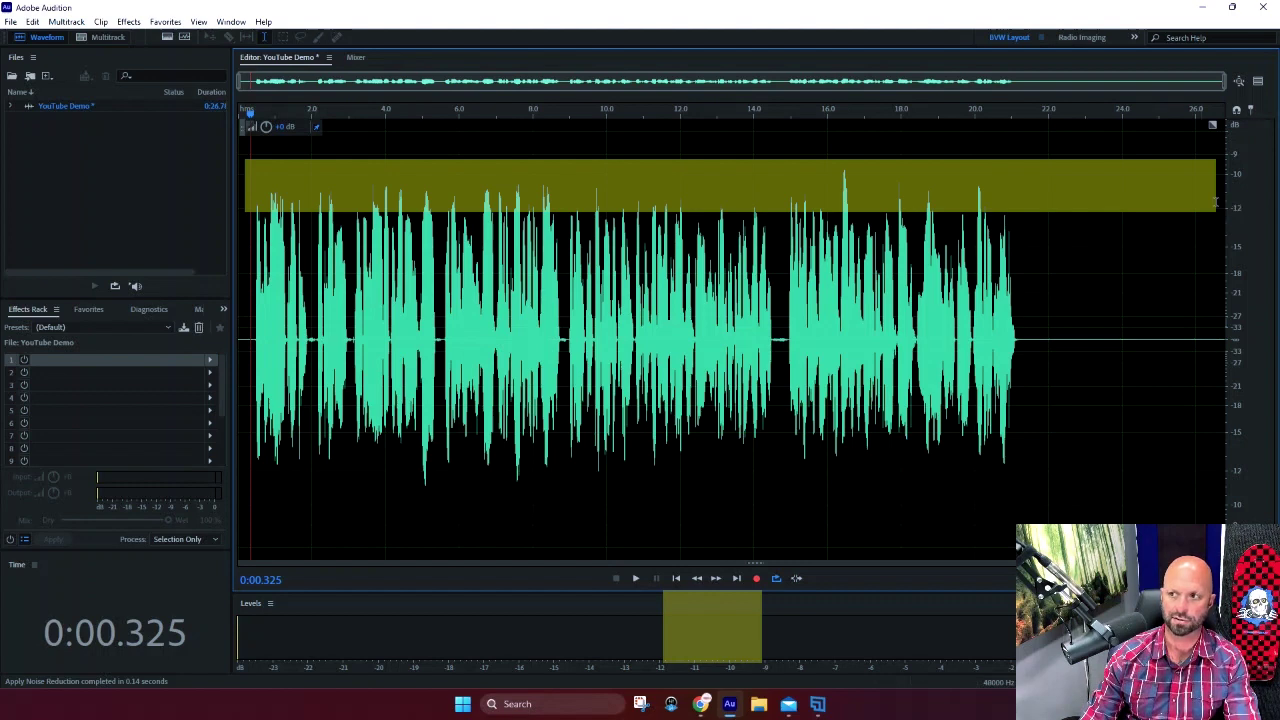
# Step: Play the noise-reduced voiceover briefly, then stop playback
pyautogui.press('space')
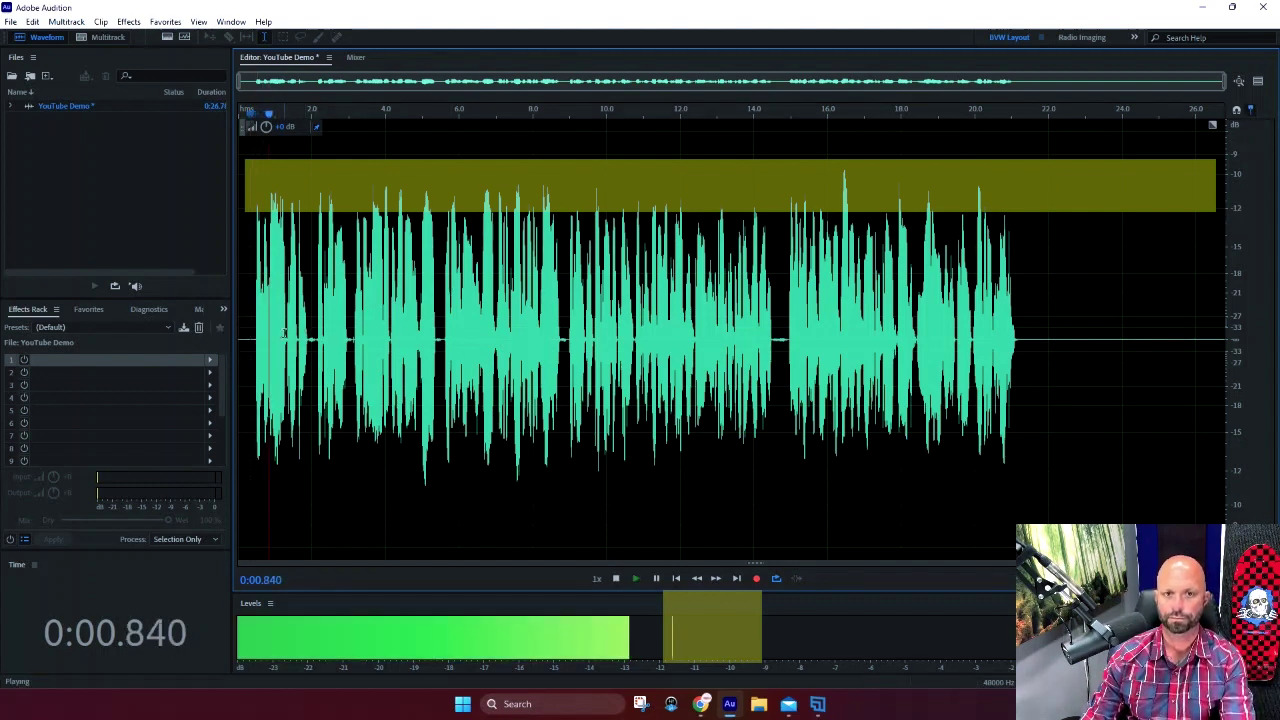
pyautogui.click(707, 670)
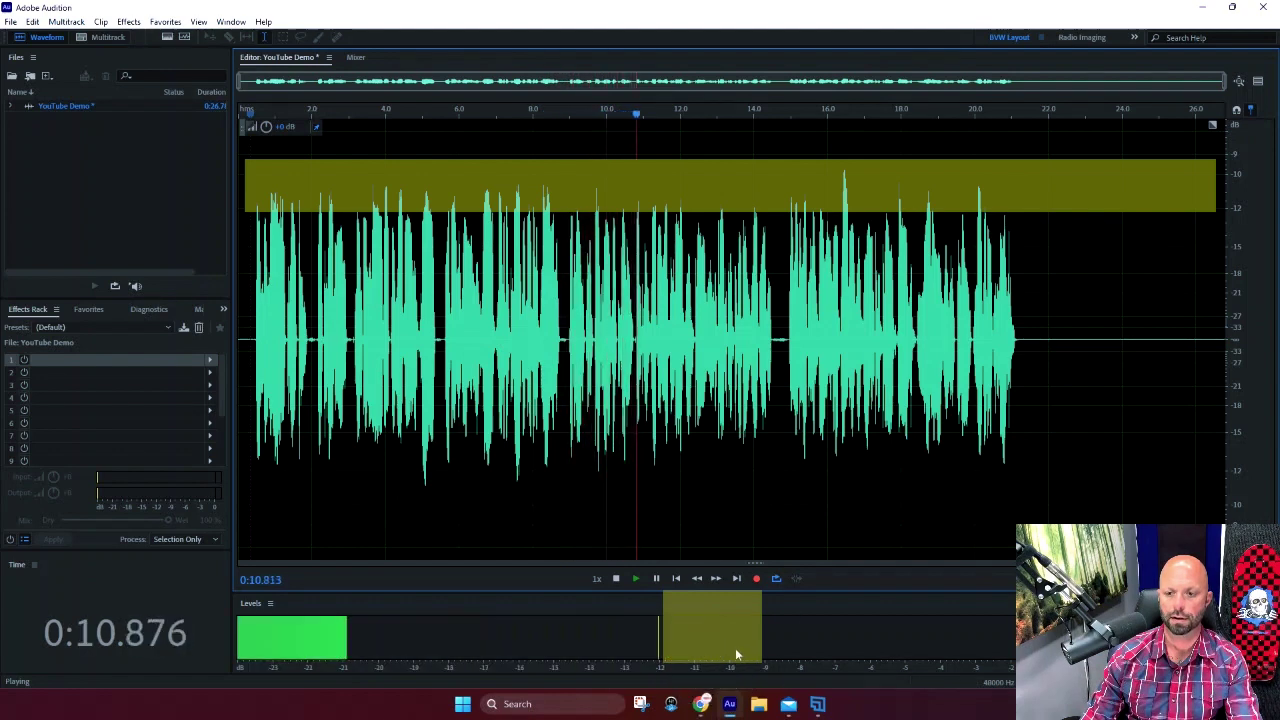
pyautogui.press('space')
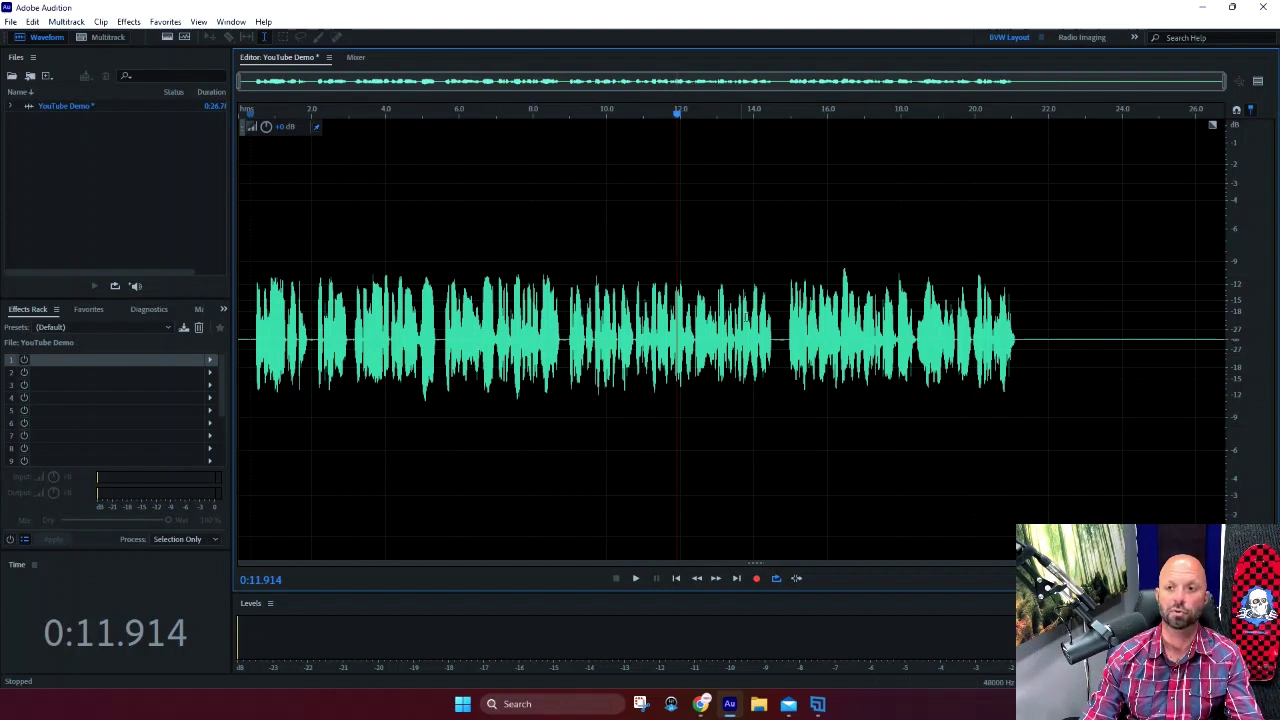
pyautogui.click(346, 350)
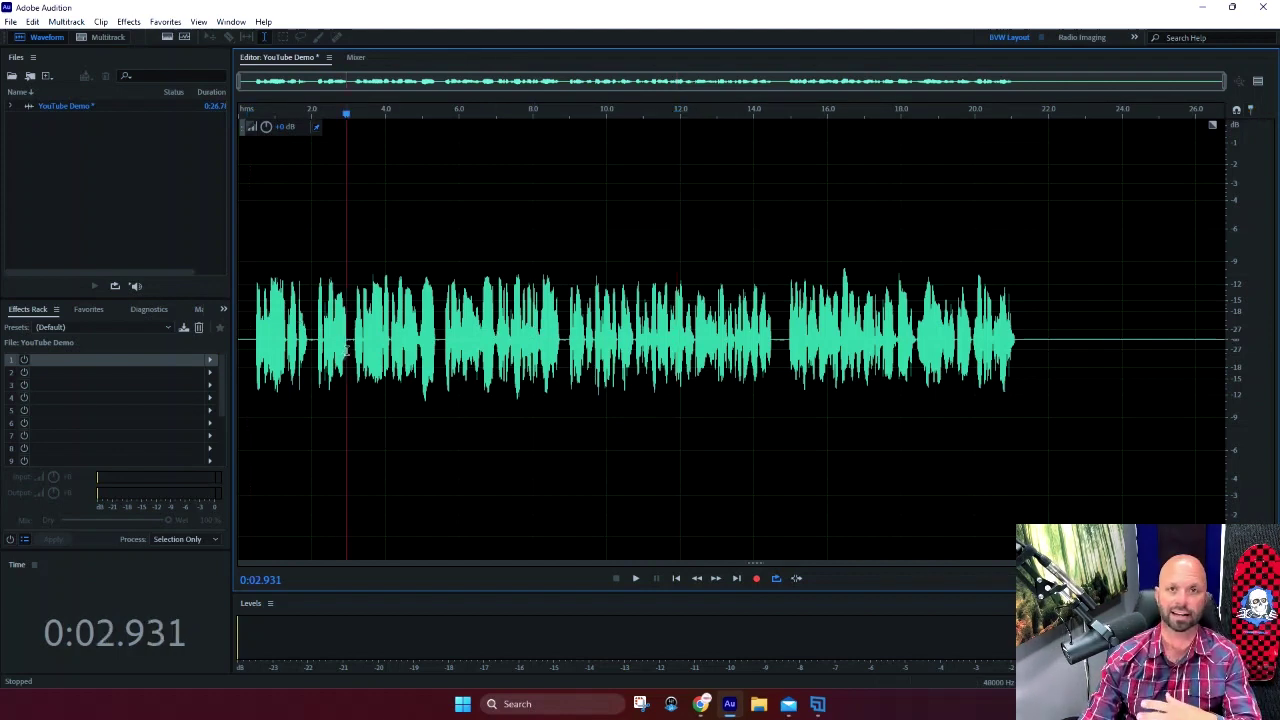
pyautogui.click(423, 345)
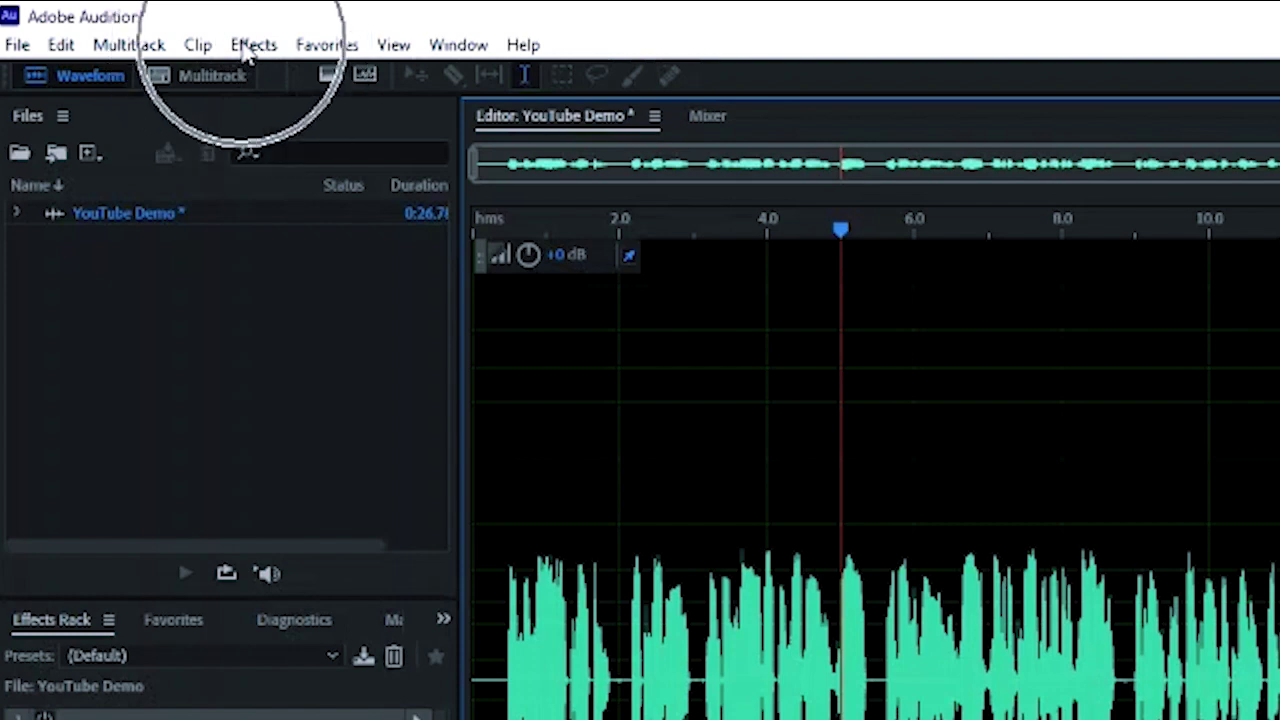
# Step: Bring up the Amplitude and Compression effects and point to Normalize (process)
pyautogui.click(247, 48)
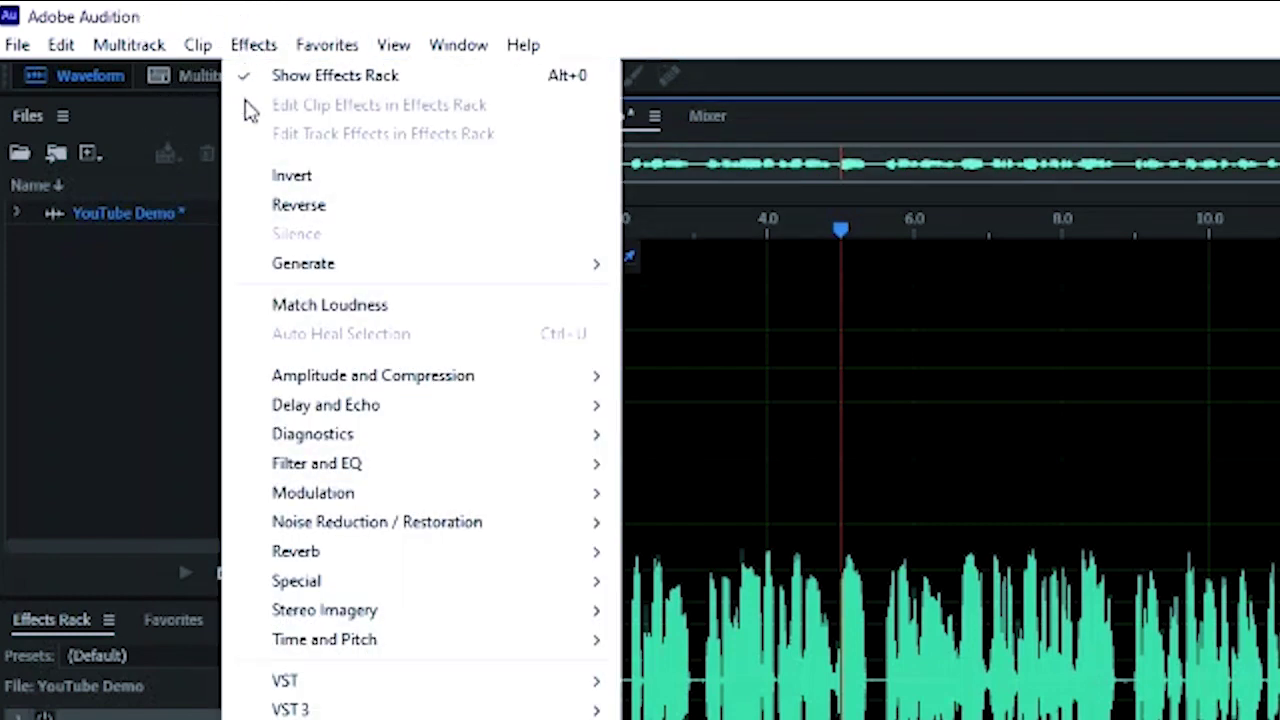
pyautogui.moveTo(337, 392)
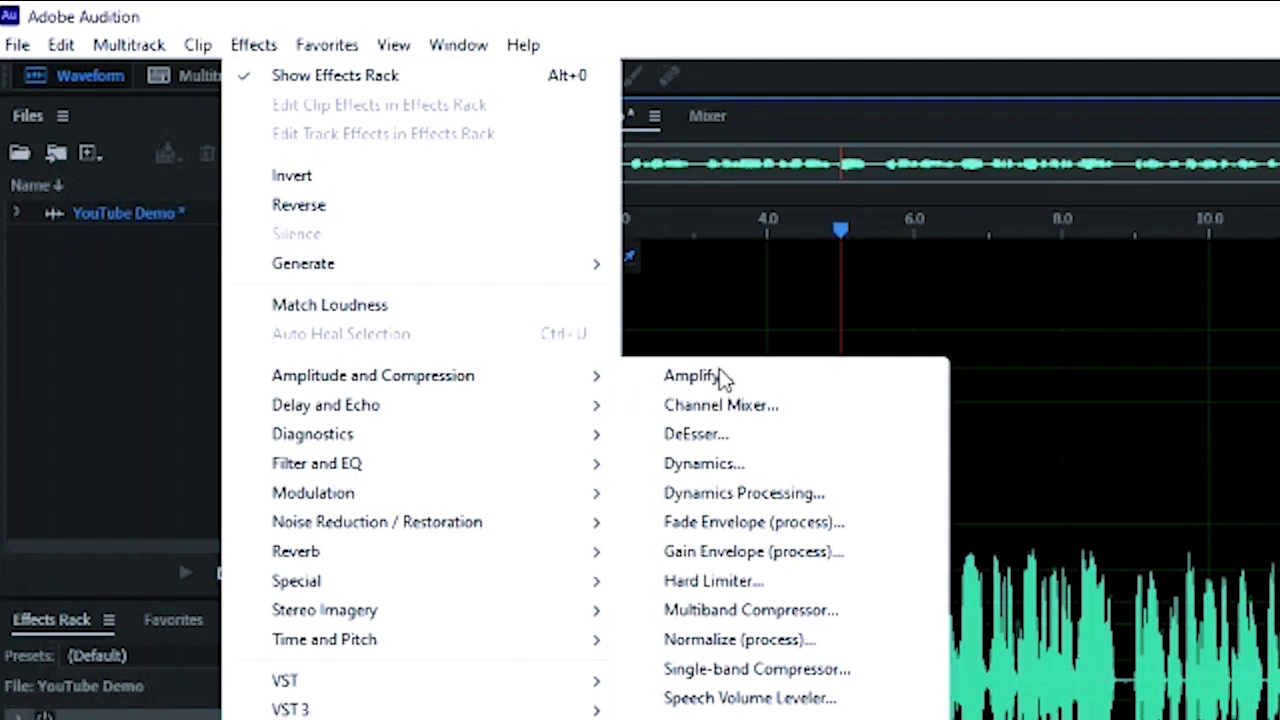
pyautogui.click(504, 385)
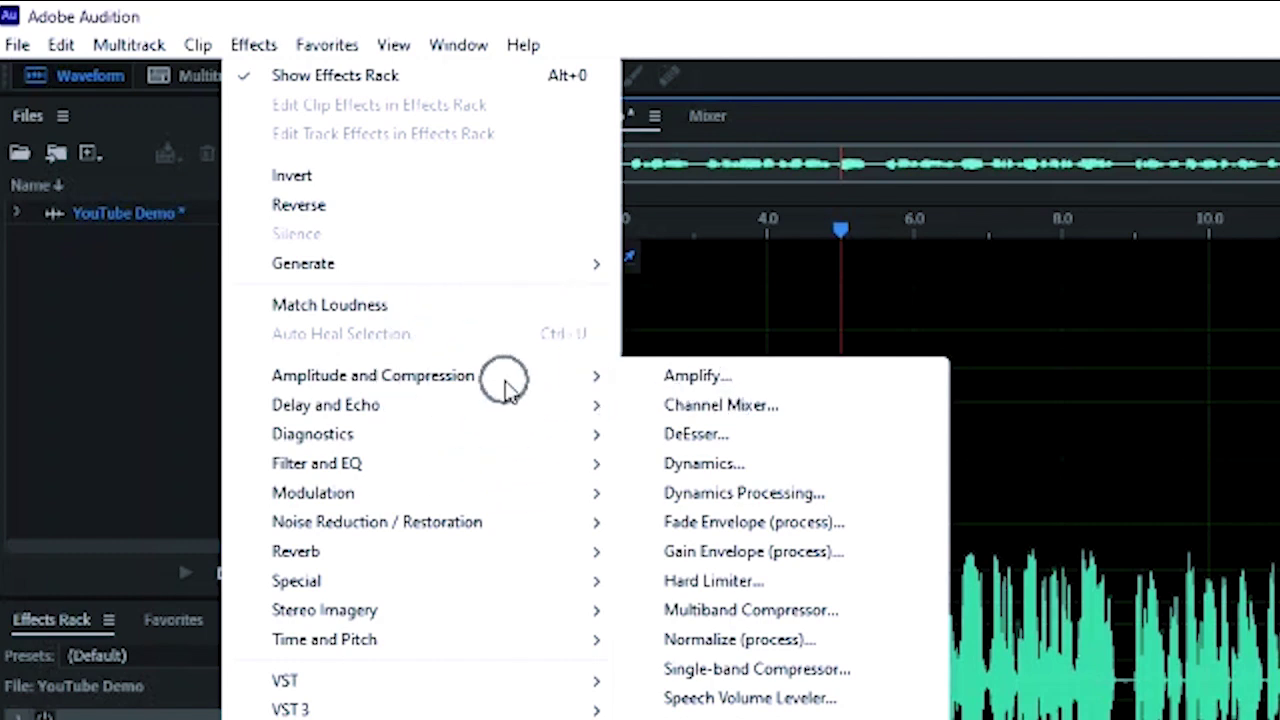
pyautogui.click(770, 645)
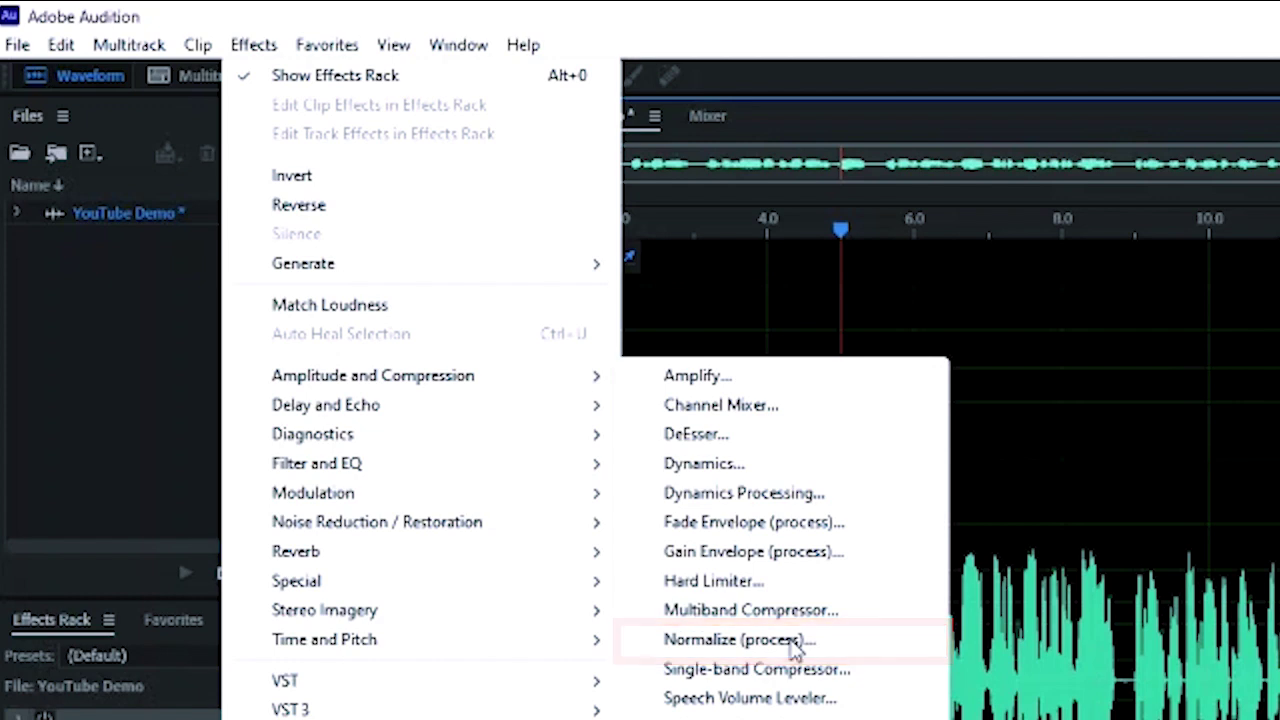
# Step: Normalize the voiceover to a -3 dB target with the level set in decibels
pyautogui.click(797, 645)
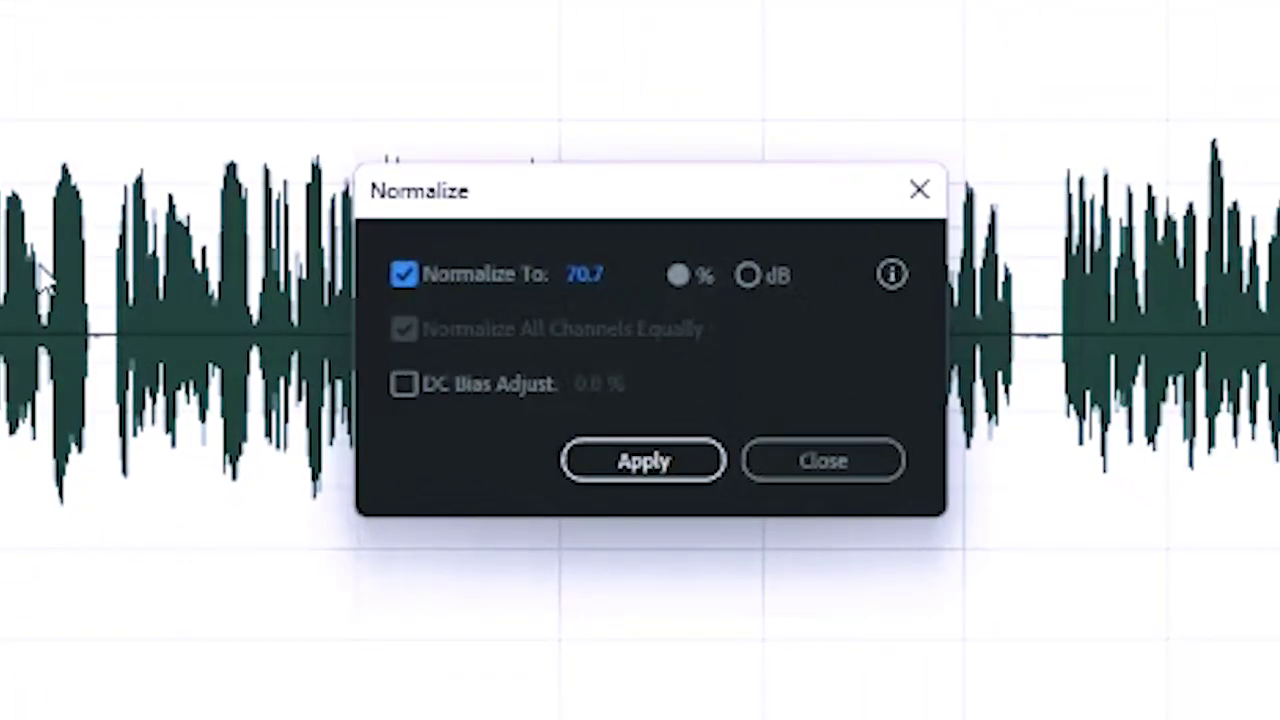
pyautogui.moveTo(609, 212); pyautogui.dragTo(583, 71)
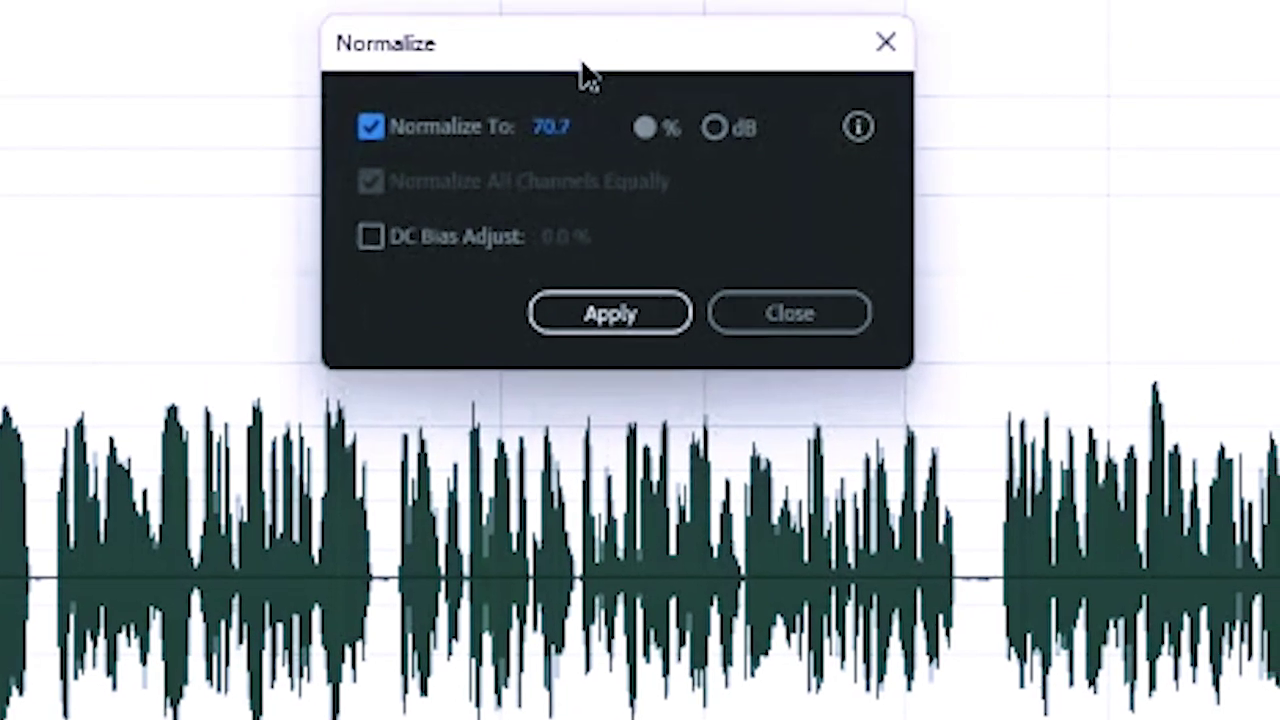
pyautogui.moveTo(540, 143); pyautogui.dragTo(558, 147)
pyautogui.click(716, 128)
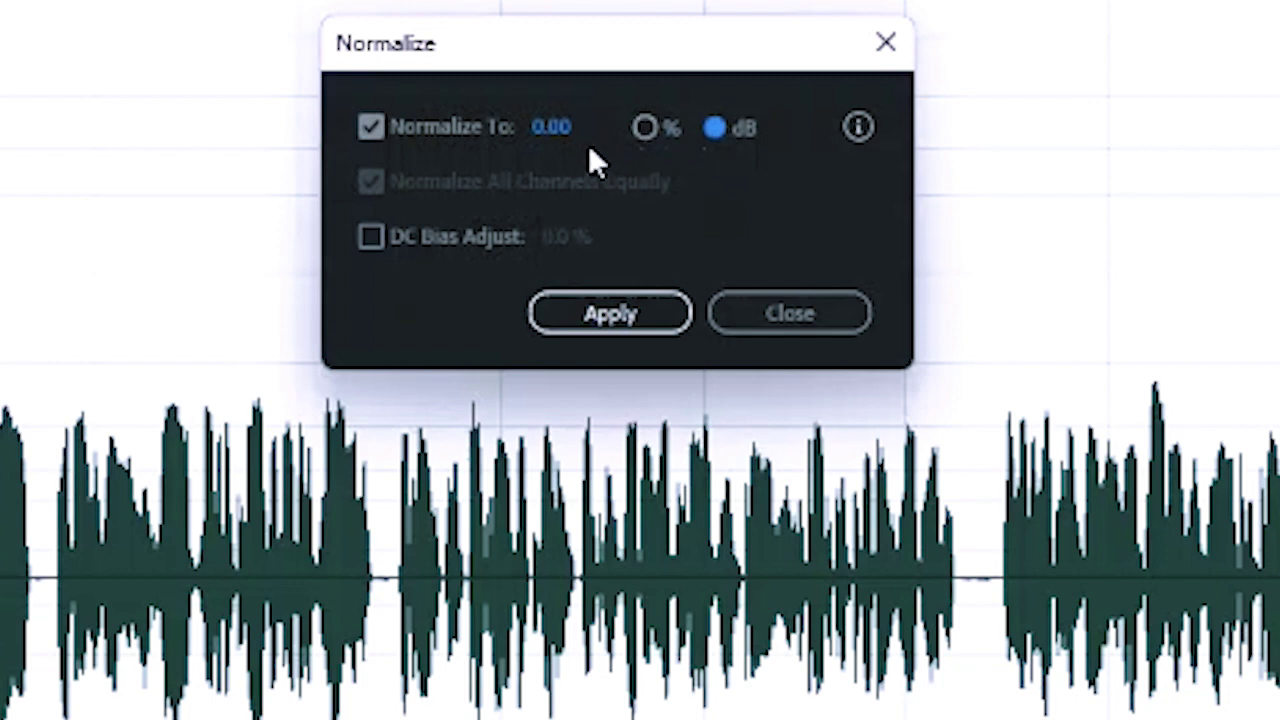
pyautogui.click(541, 124)
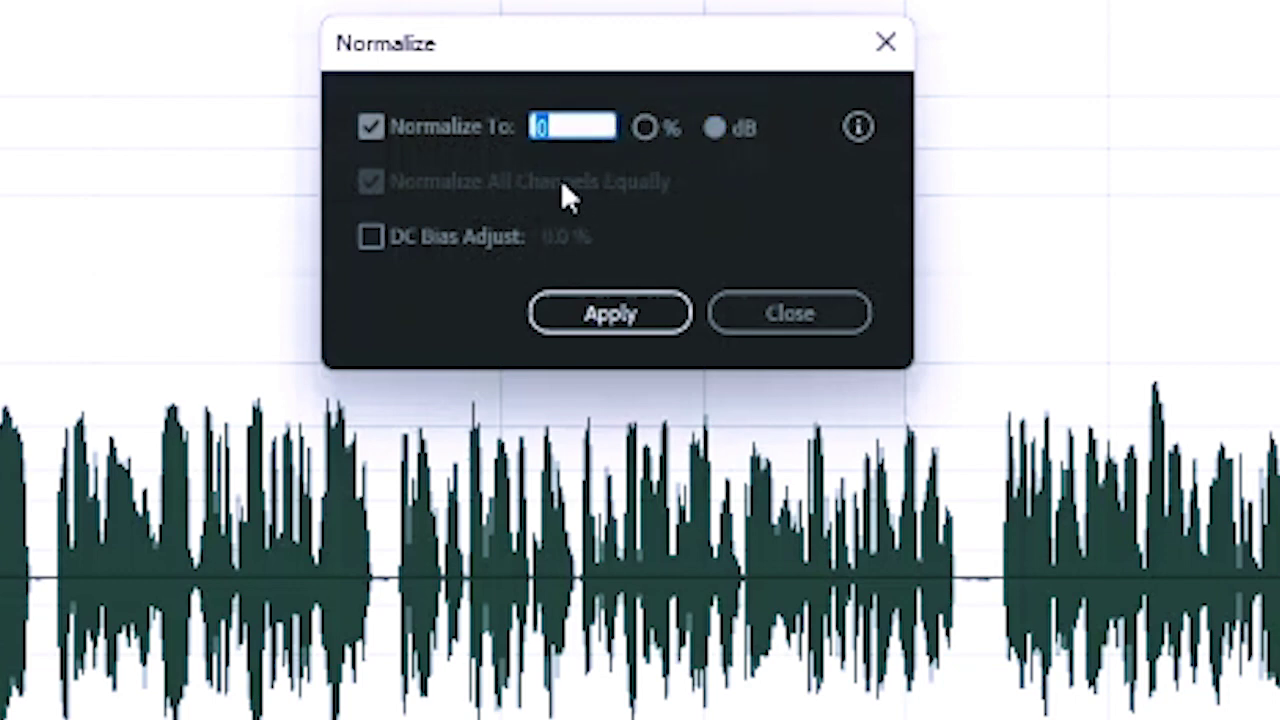
pyautogui.write('-3')
pyautogui.click(613, 315)
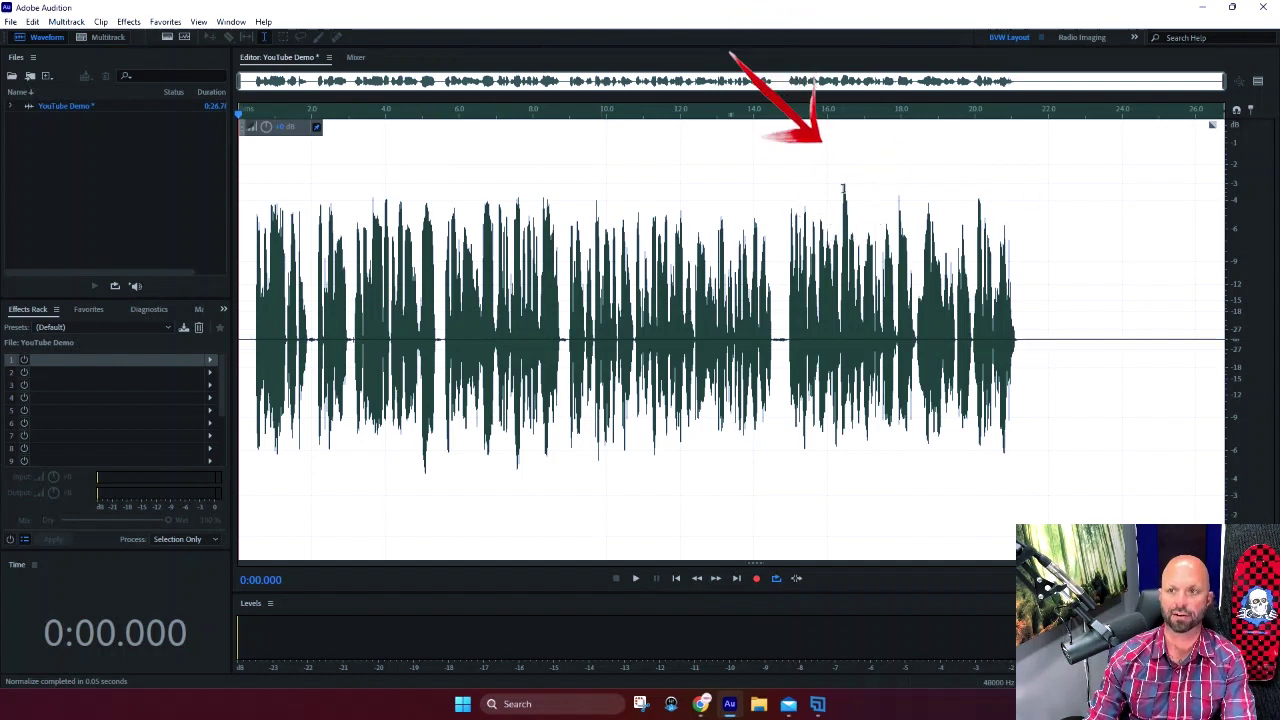
# Step: Undo the normalization and place the playhead at about 10.2 seconds
pyautogui.click(1229, 190)
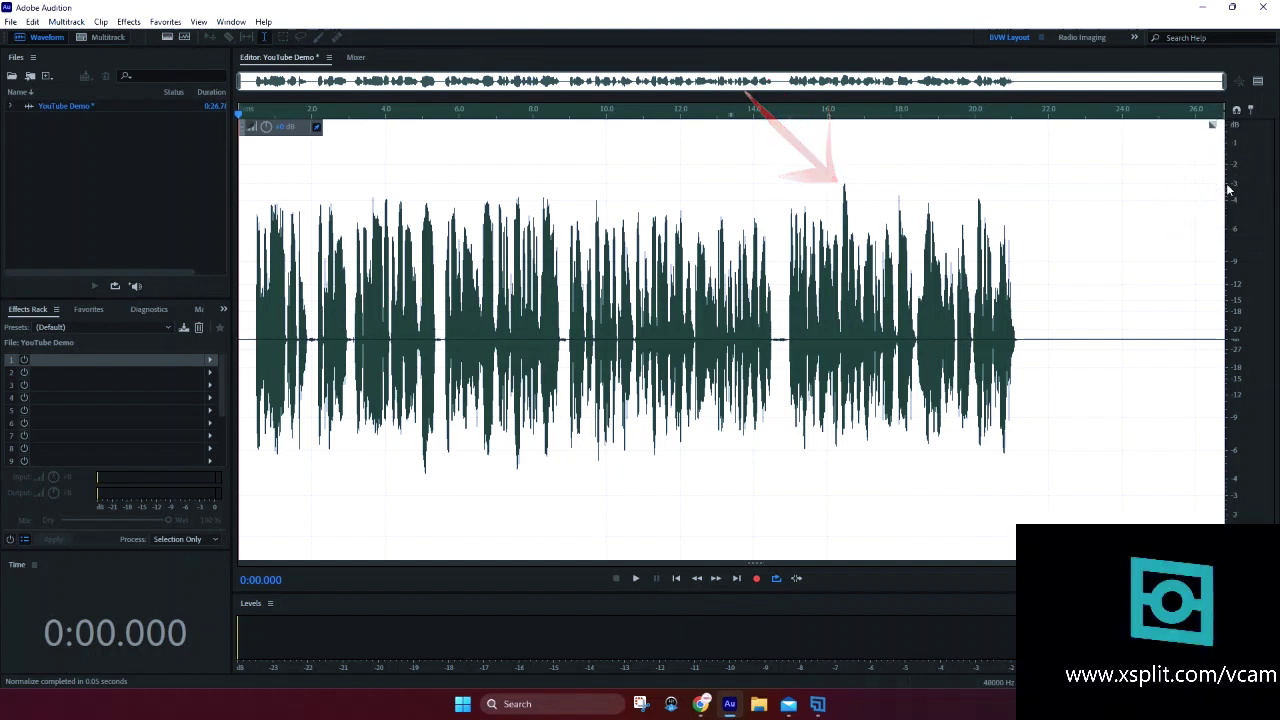
pyautogui.hotkey('ctrl', 'z')
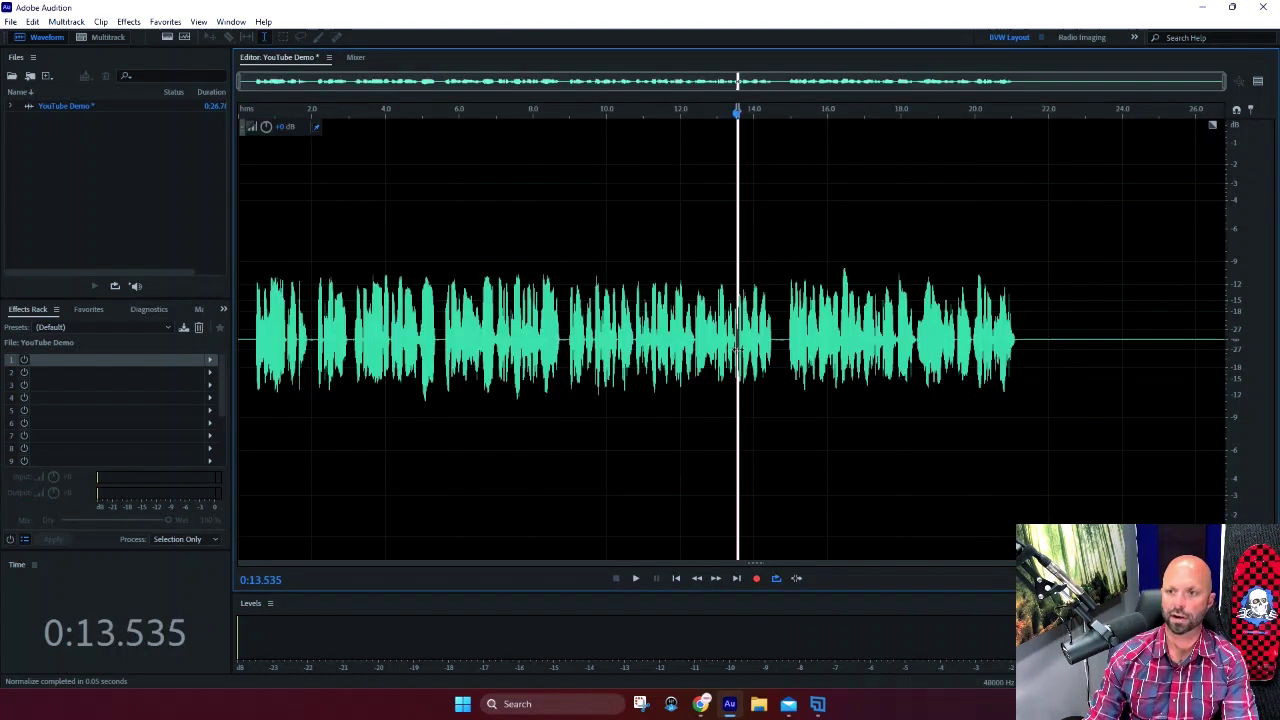
pyautogui.click(614, 338)
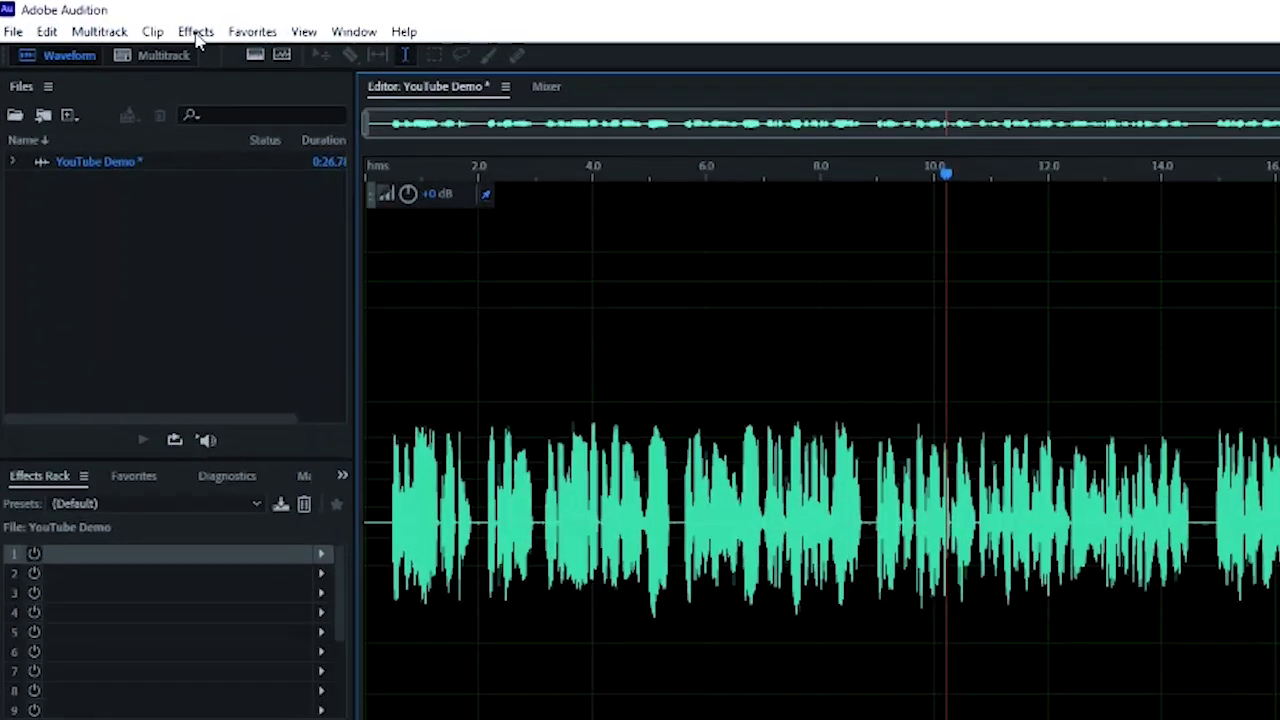
# Step: Reapply Normalize (process) to the voiceover with the target set to -3 dB
pyautogui.click(128, 22)
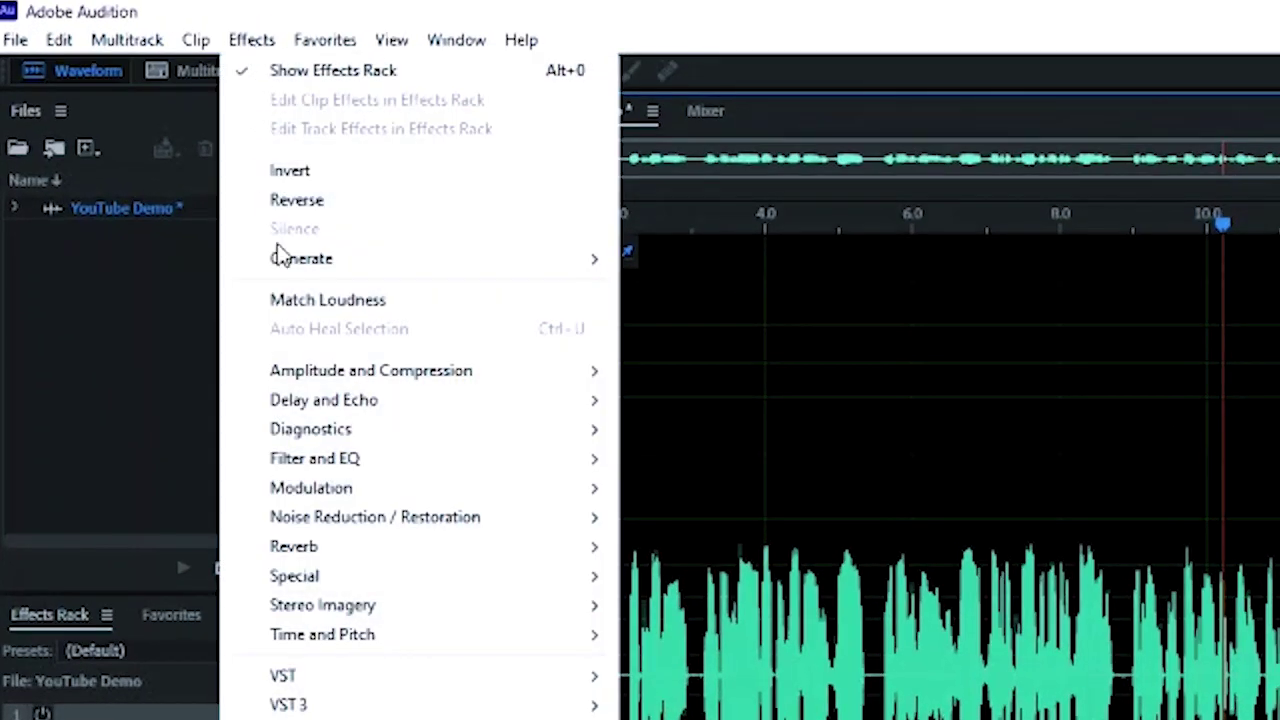
pyautogui.moveTo(471, 386)
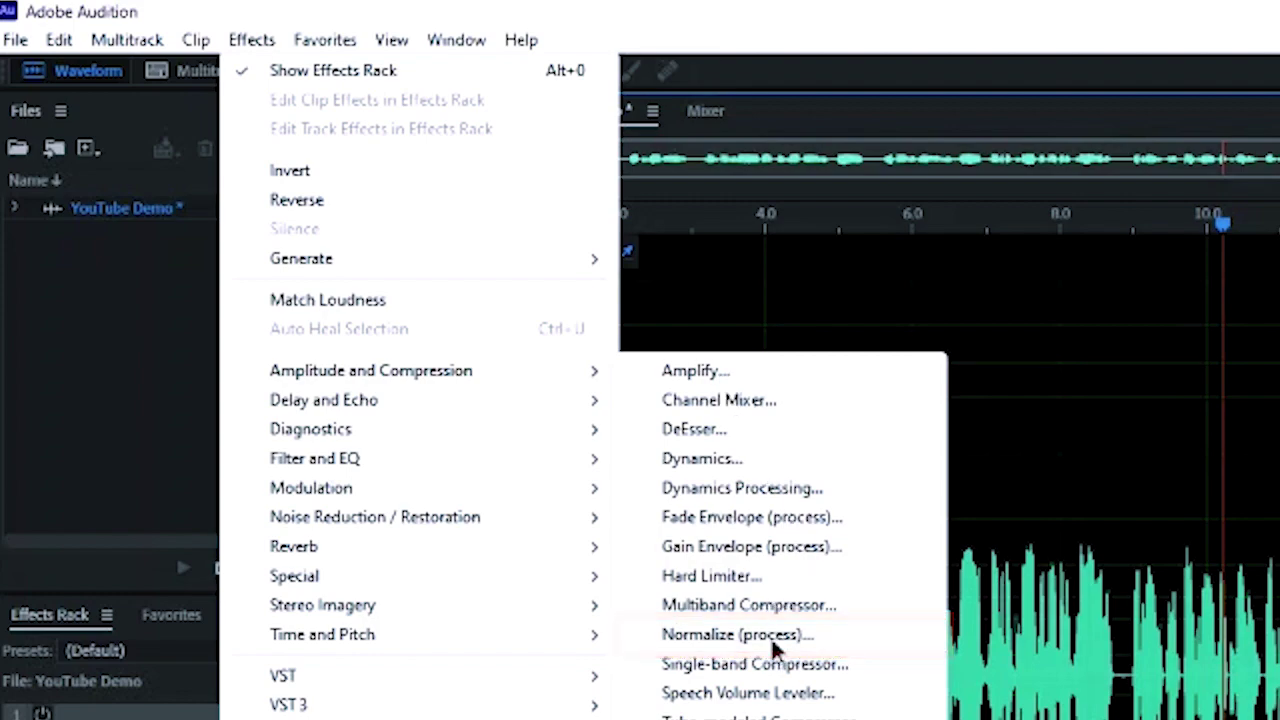
pyautogui.click(771, 636)
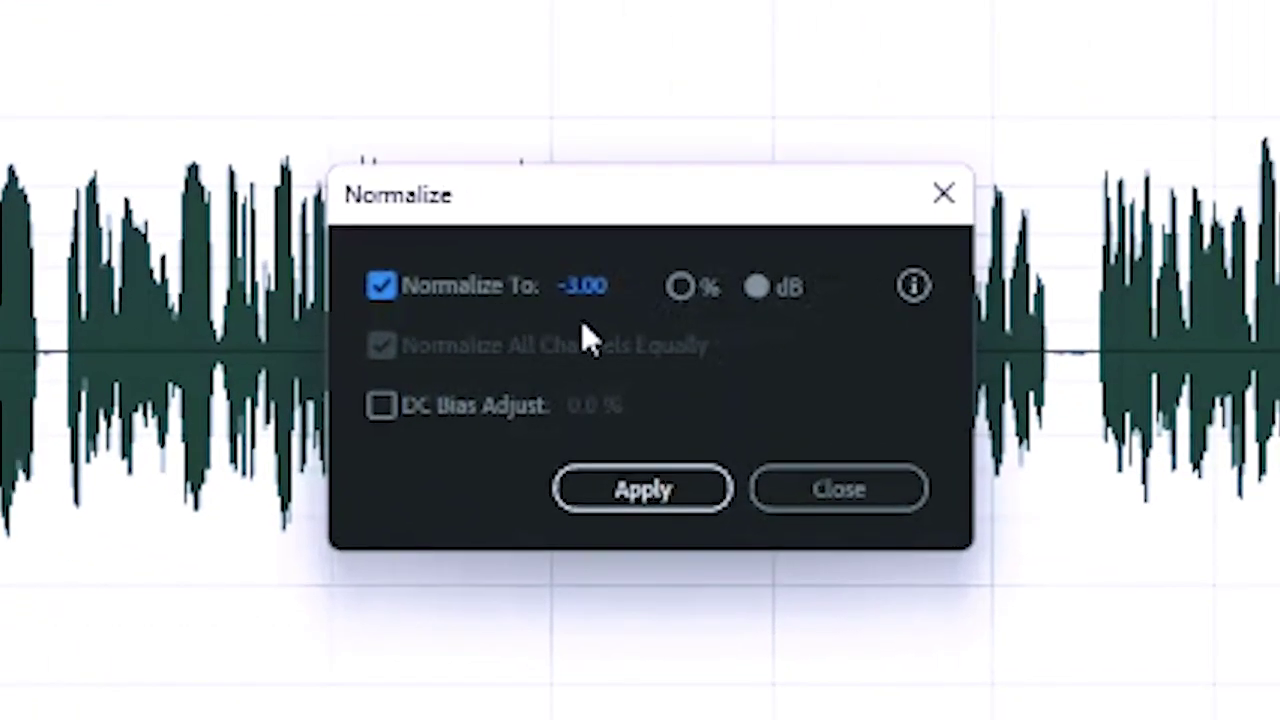
pyautogui.click(762, 308)
pyautogui.click(758, 289)
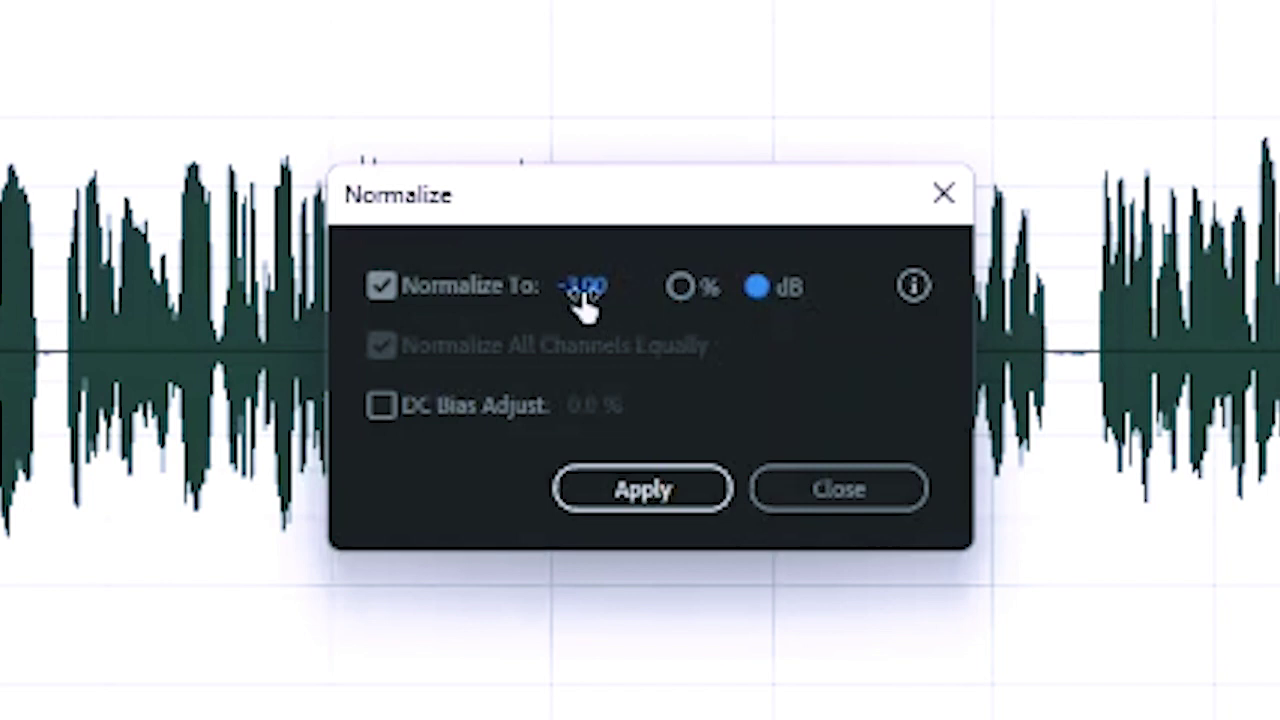
pyautogui.click(580, 288)
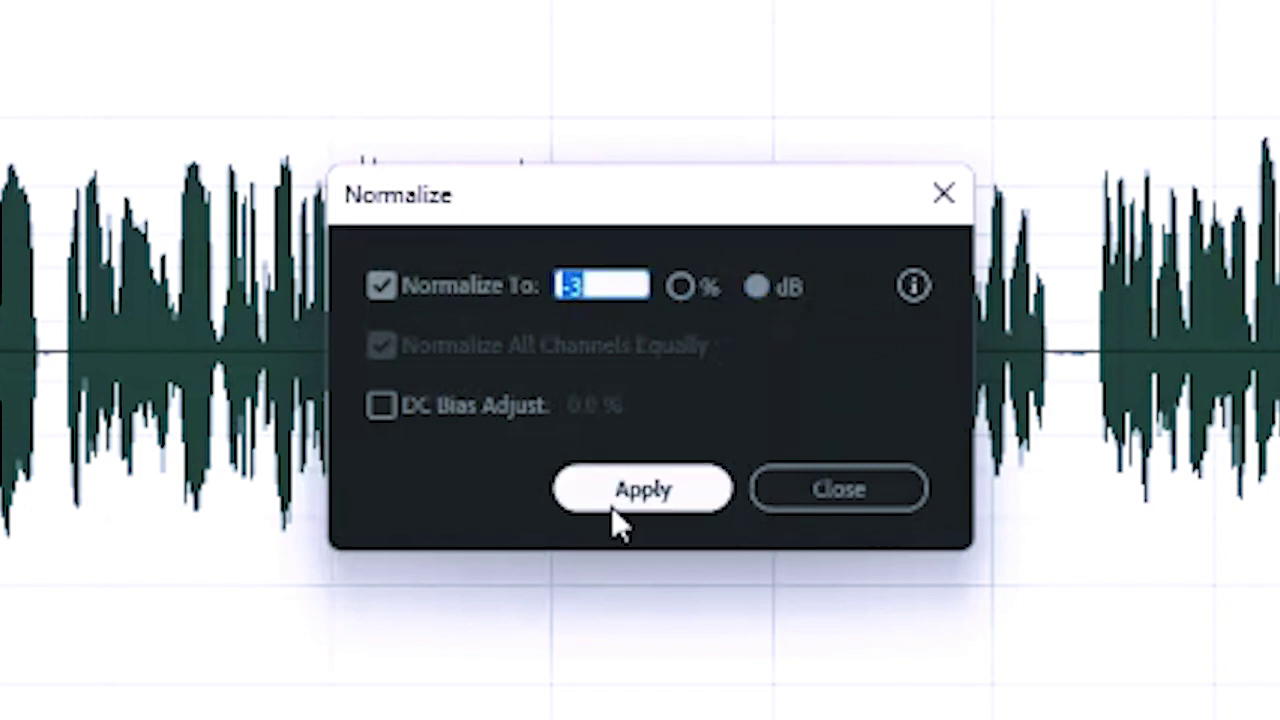
pyautogui.write('-3')
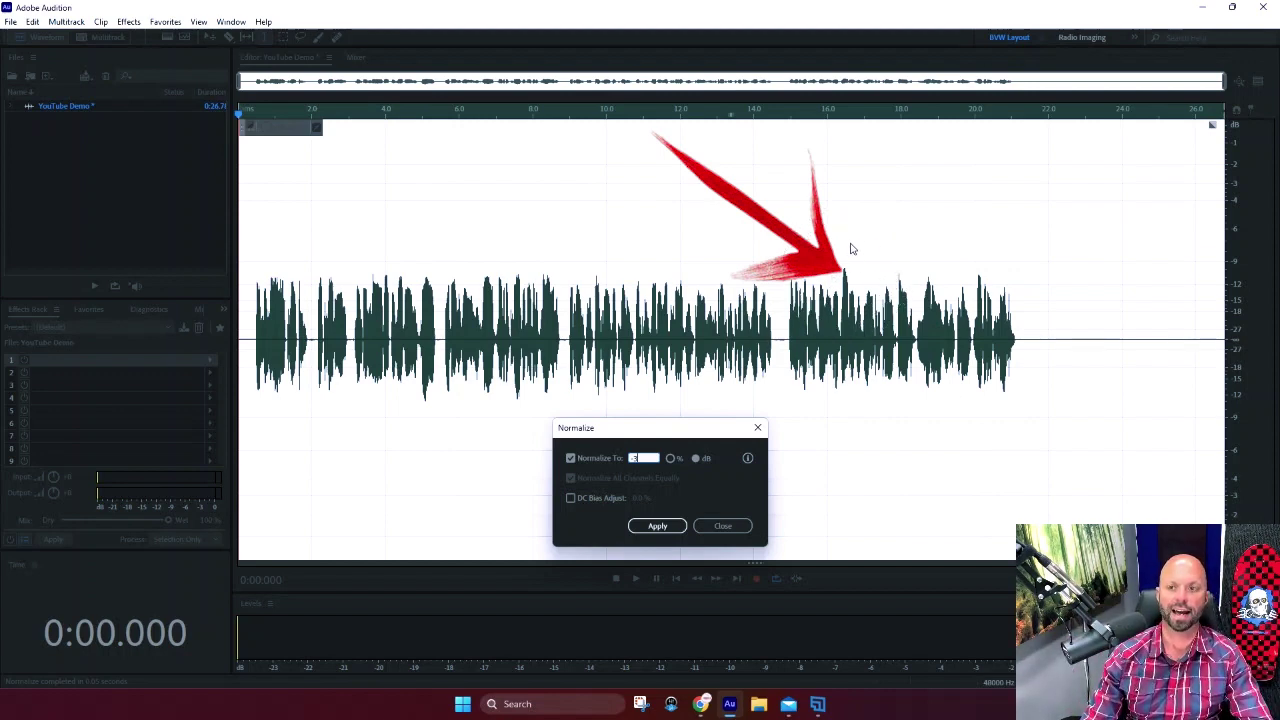
pyautogui.click(657, 526)
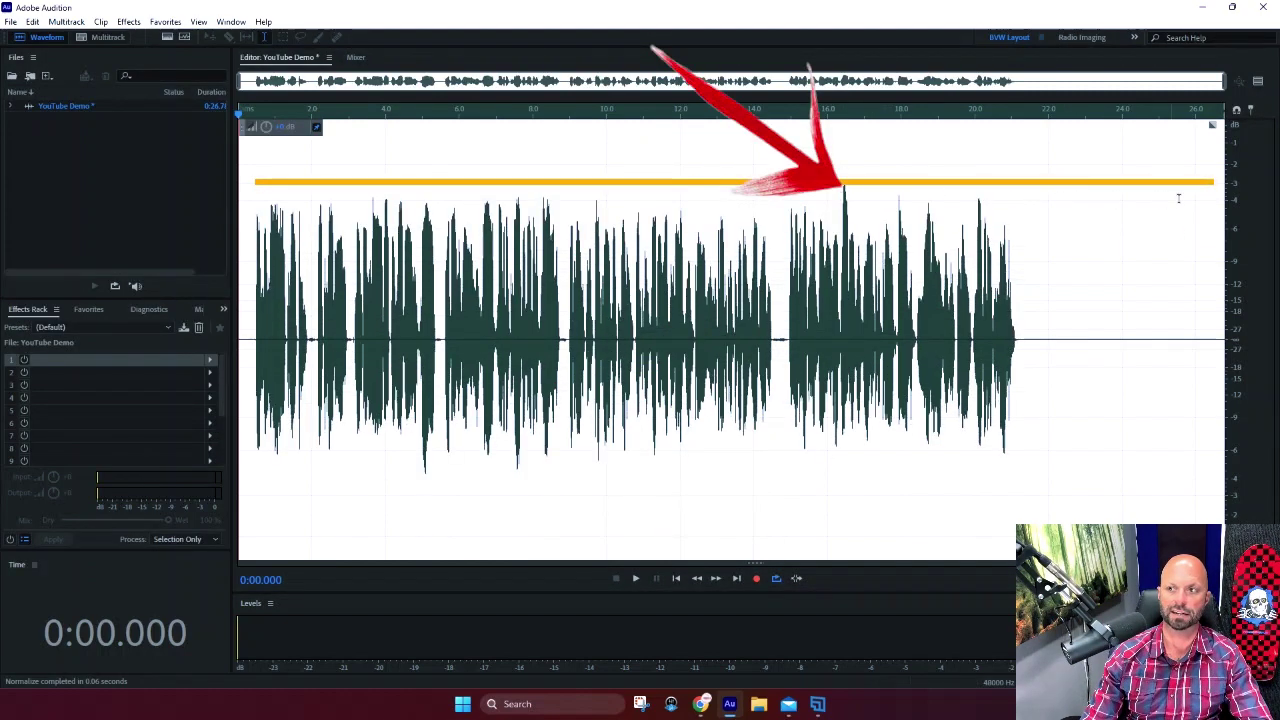
pyautogui.click(1128, 308)
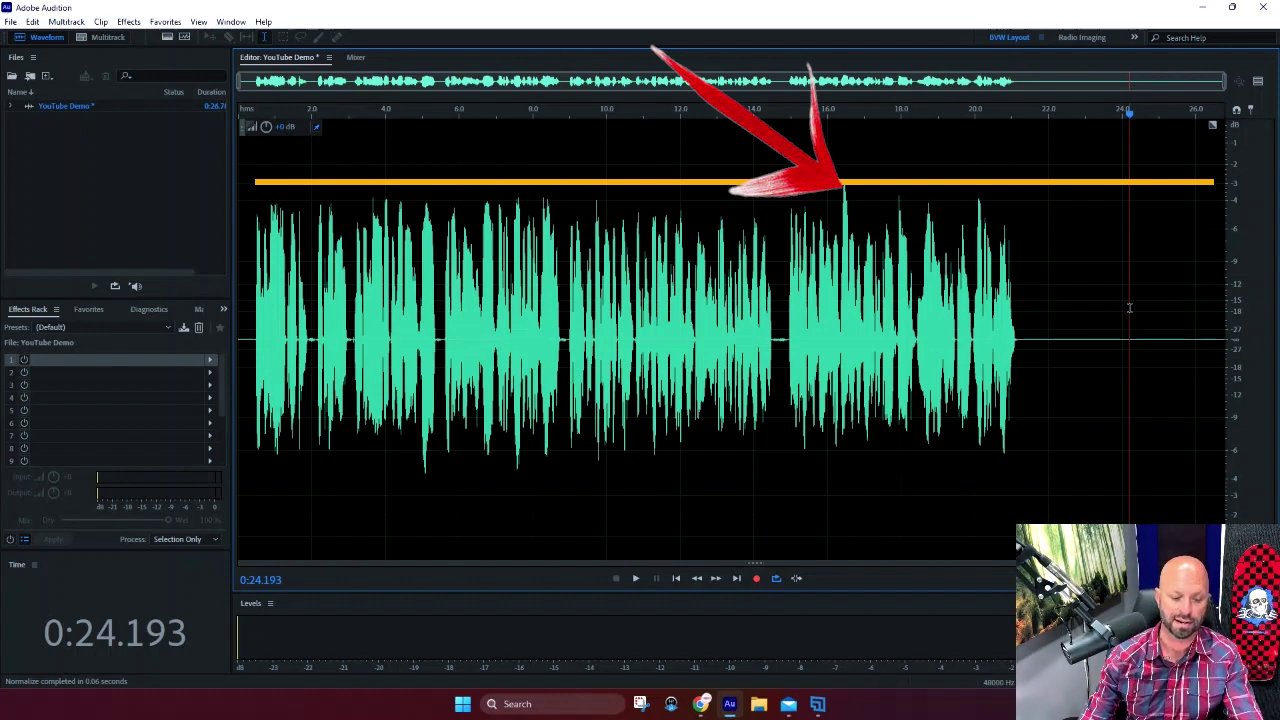
pyautogui.click(10, 21)
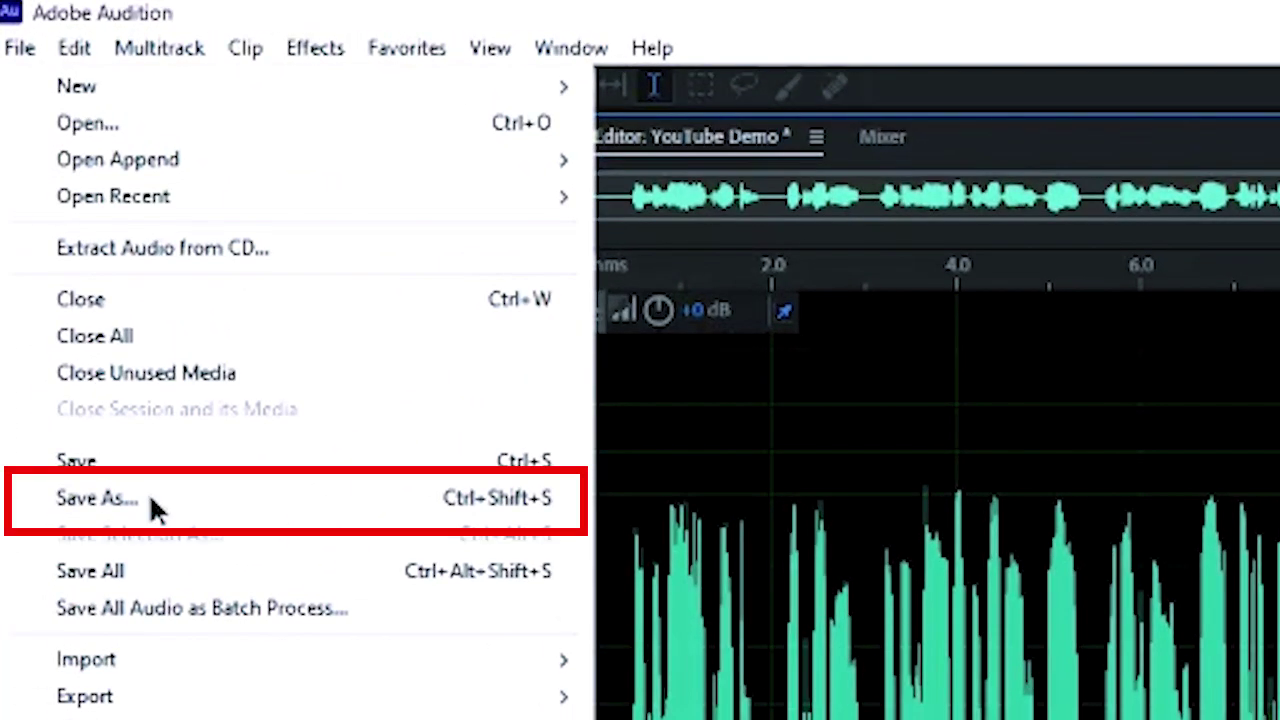
pyautogui.click(150, 502)
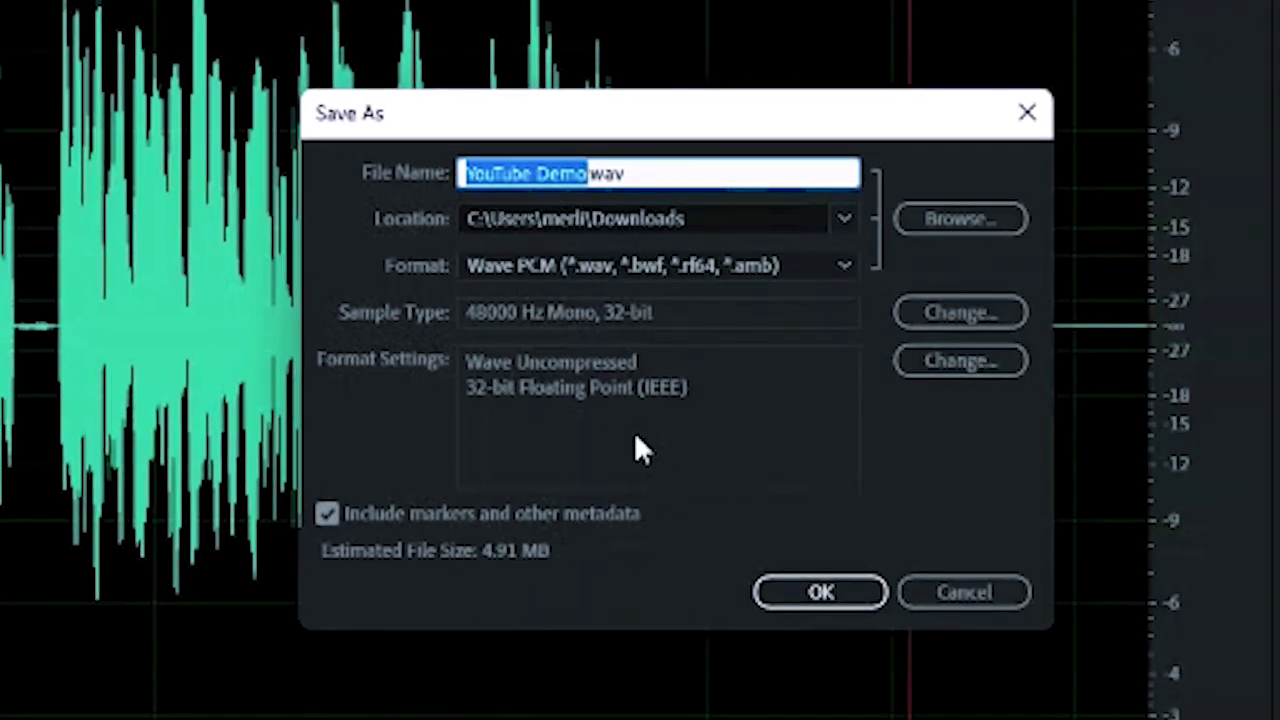
pyautogui.click(940, 592)
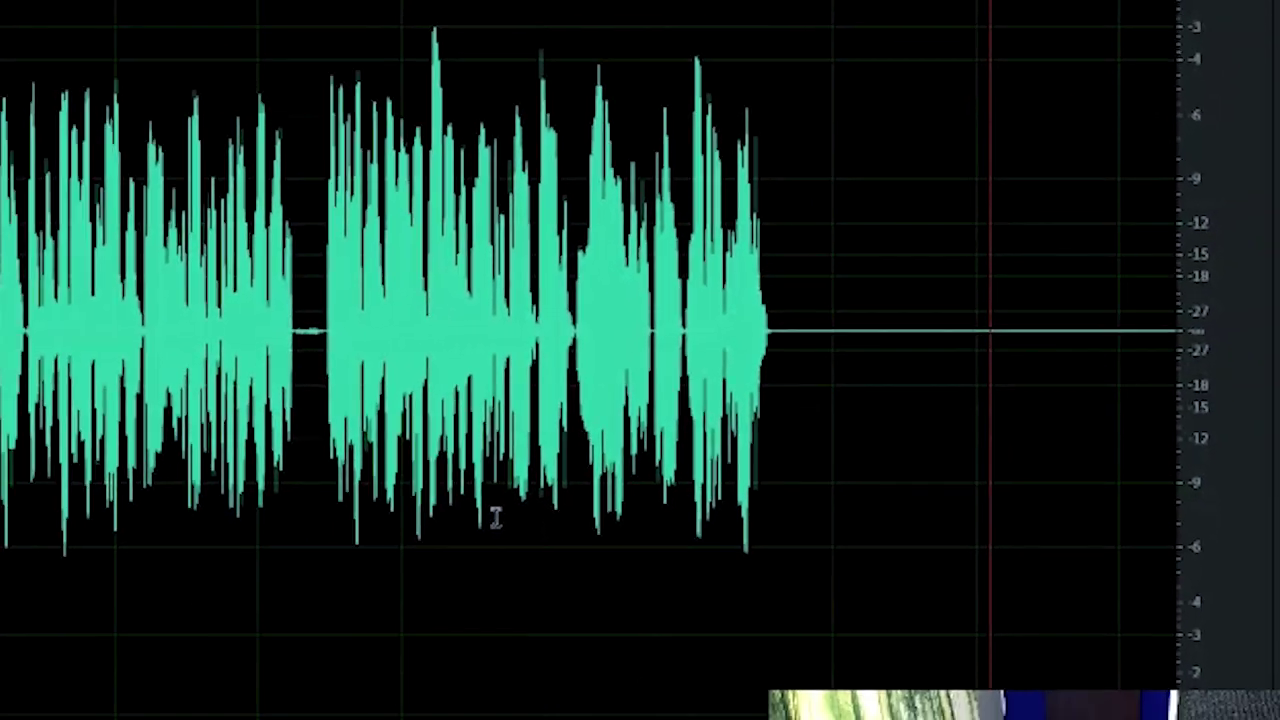